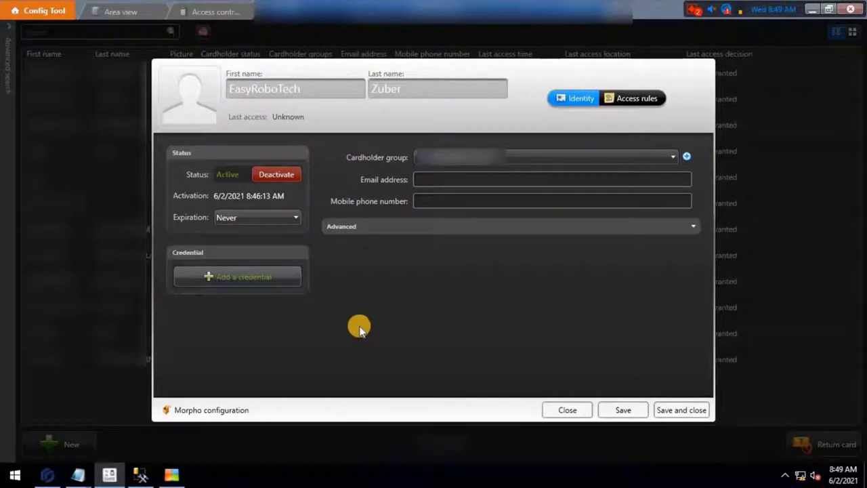
Add a manual Standard 26 bits card credential with facility code 0 and the card number
{"action": "left_click", "coordinate": [290, 280]}
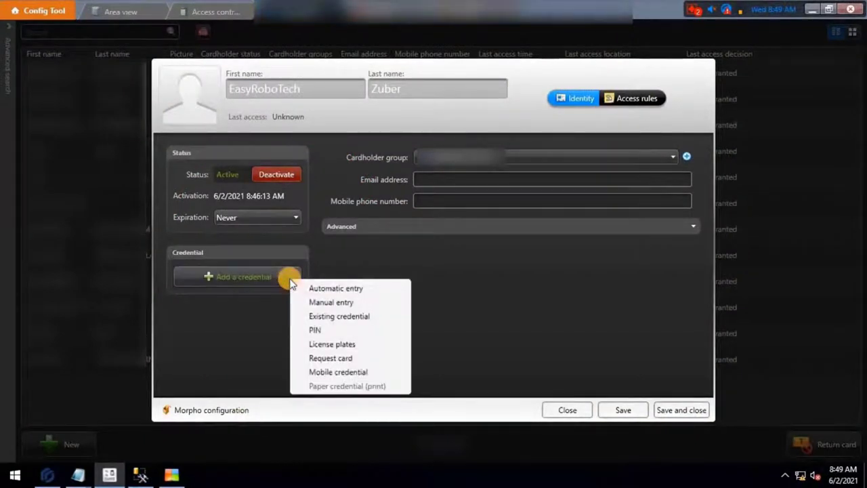
{"action": "left_click", "coordinate": [393, 302]}
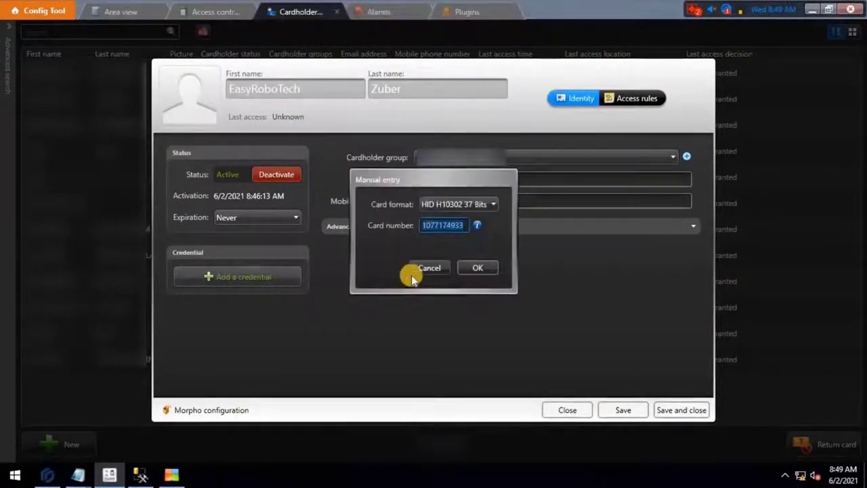
{"action": "left_click", "coordinate": [494, 204]}
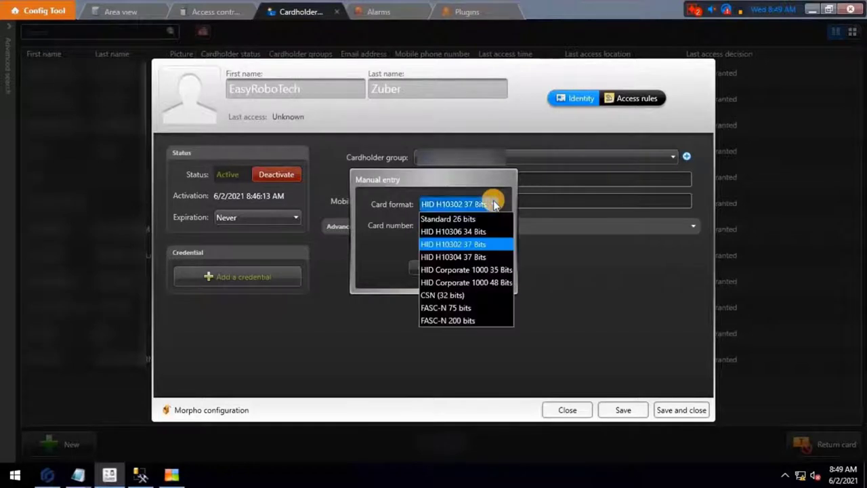
{"action": "left_click", "coordinate": [478, 217]}
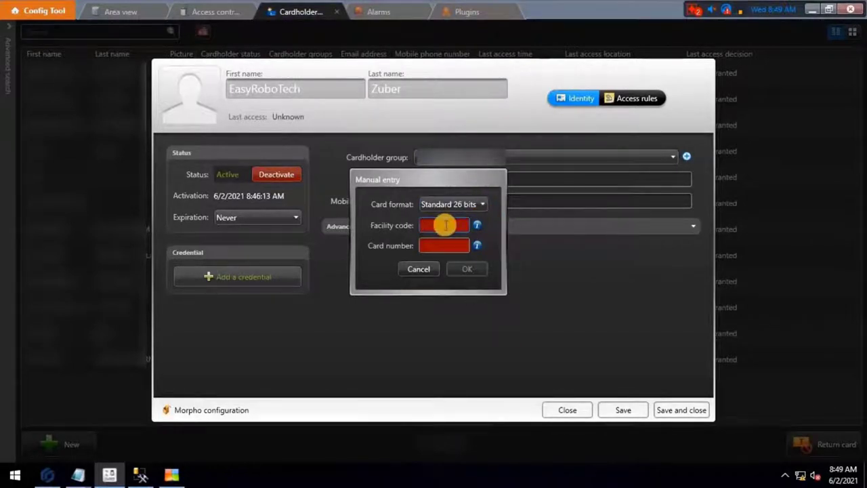
{"action": "type", "text": "0"}
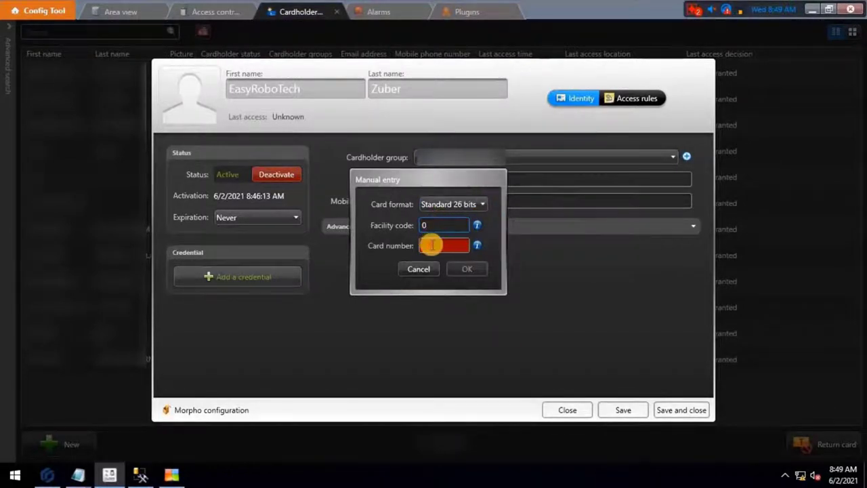
{"action": "left_click", "coordinate": [429, 244]}
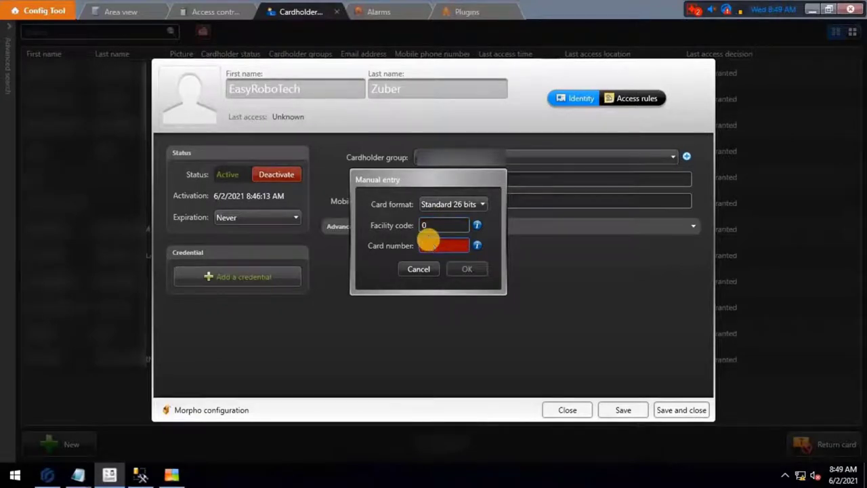
{"action": "left_click", "coordinate": [475, 269]}
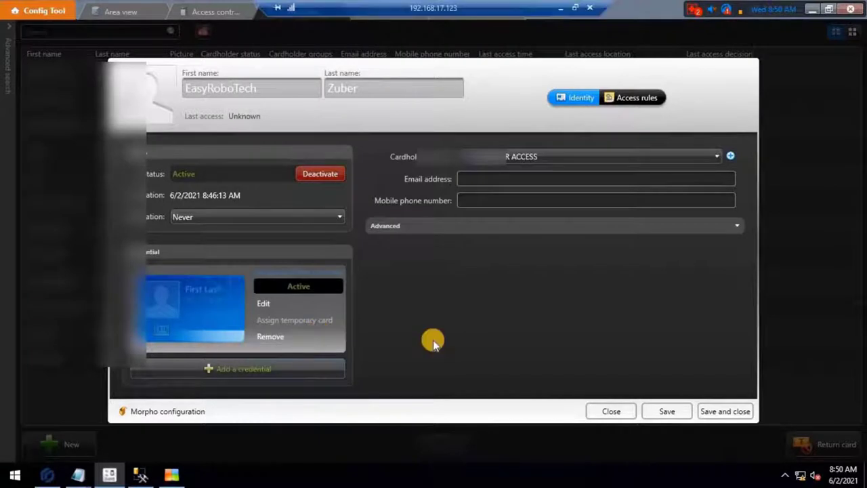
Save the new cardholder, then launch Morpho biometric configuration for its credential
{"action": "left_click", "coordinate": [194, 412]}
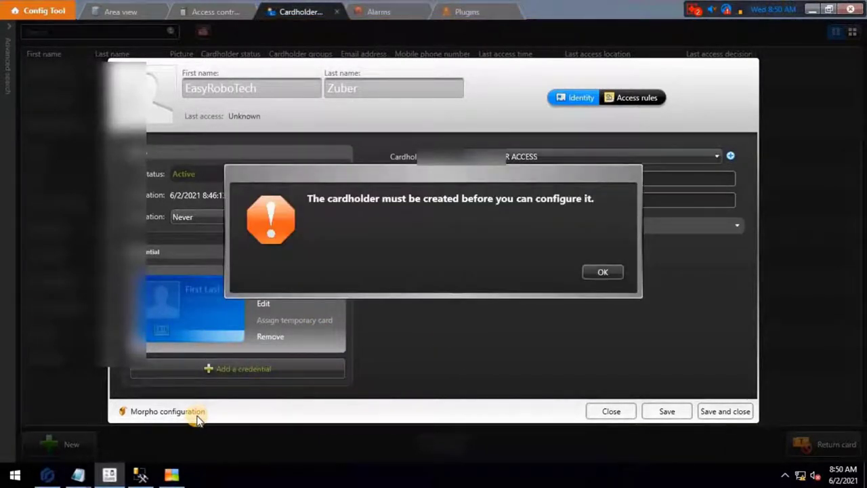
{"action": "left_click", "coordinate": [603, 272]}
{"action": "left_click", "coordinate": [663, 411]}
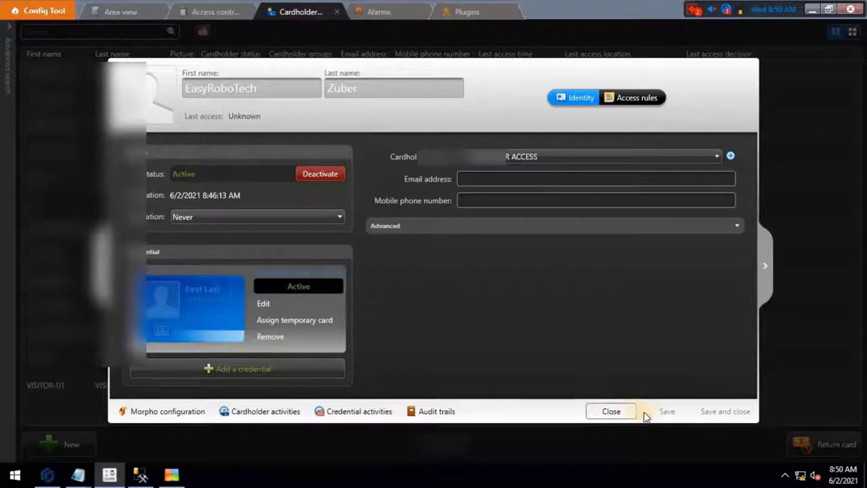
{"action": "left_click", "coordinate": [186, 413]}
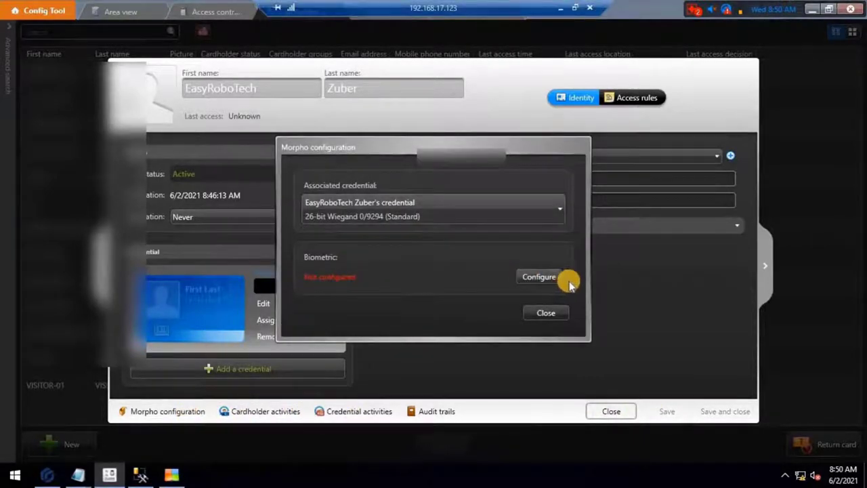
{"action": "left_click", "coordinate": [546, 278]}
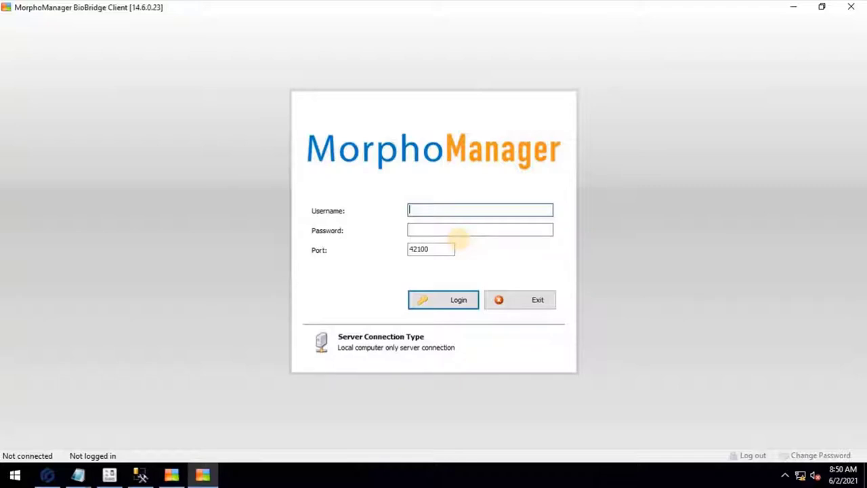
Log in to the BioBridge client as administrator with the account password
{"action": "type", "text": "administrato"}
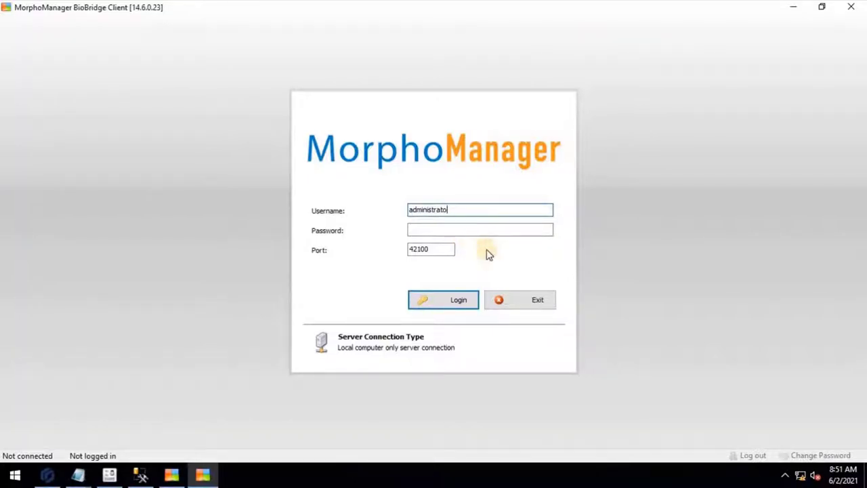
{"action": "type", "text": "r"}
{"action": "left_click", "coordinate": [470, 228]}
{"action": "type", "text": "p"}
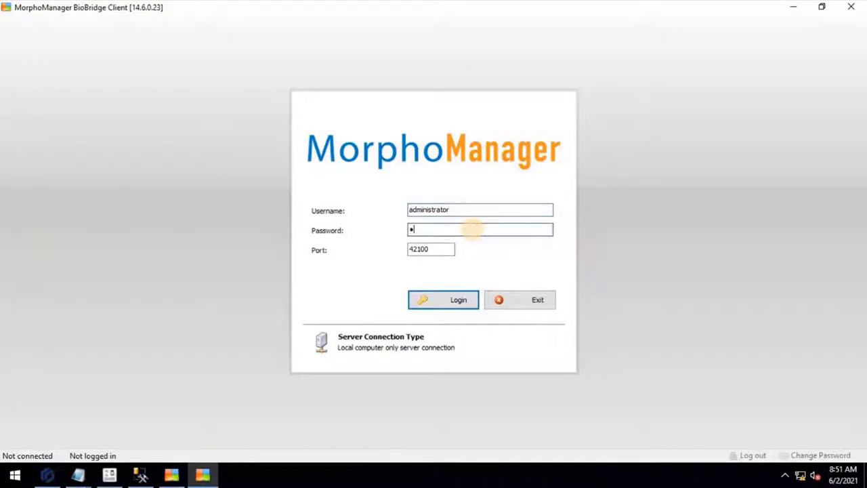
{"action": "type", "text": "assword"}
{"action": "left_click", "coordinate": [466, 300]}
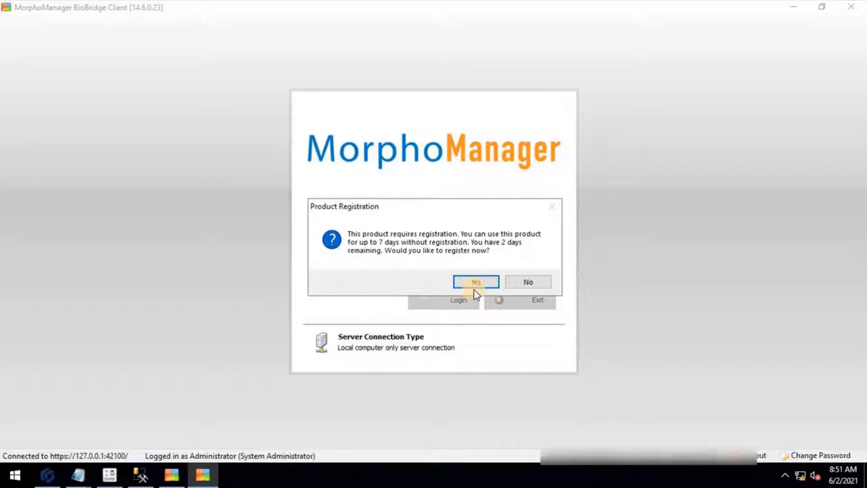
Decline product registration to continue to the MorphoManager Home page
{"action": "left_click", "coordinate": [523, 289]}
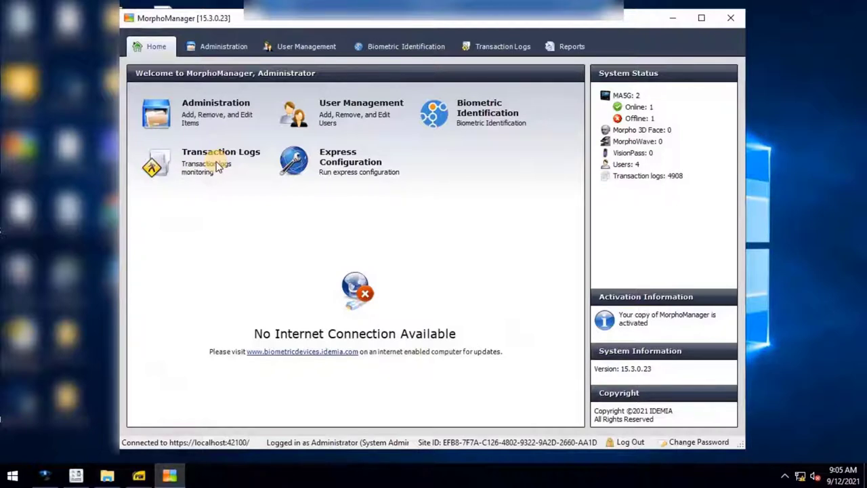
Go to Administration > Wiegand Profiles and add a new profile
{"action": "left_click", "coordinate": [209, 125]}
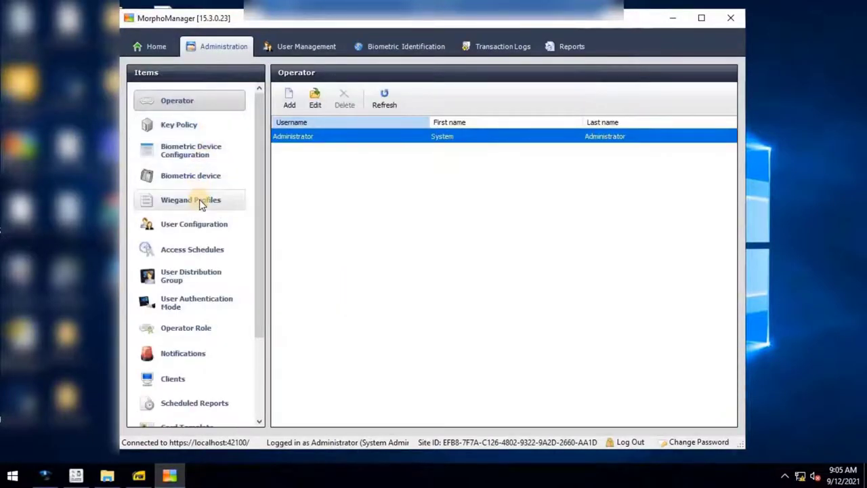
{"action": "left_click", "coordinate": [199, 200]}
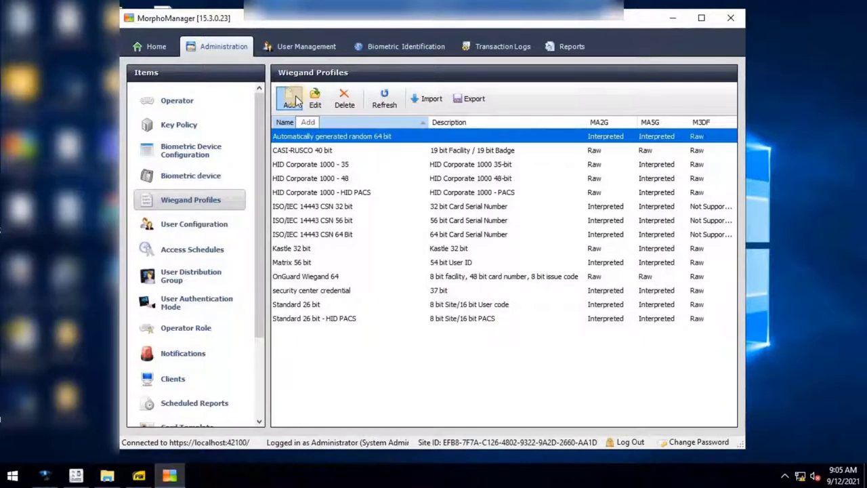
{"action": "left_click", "coordinate": [291, 100]}
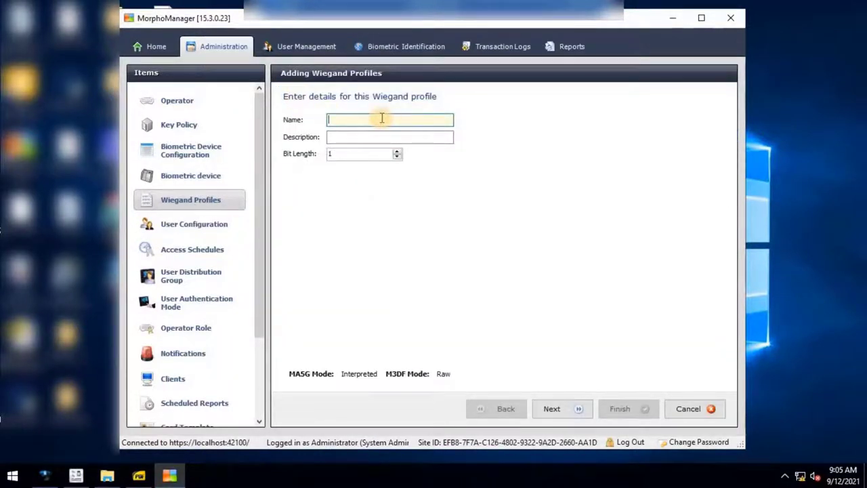
Name the profile 'Security Center Wiegand Profile 2.0', reuse it as description, and set bit length 37
{"action": "type", "text": "Security Center Wiegand Profile 2.0"}
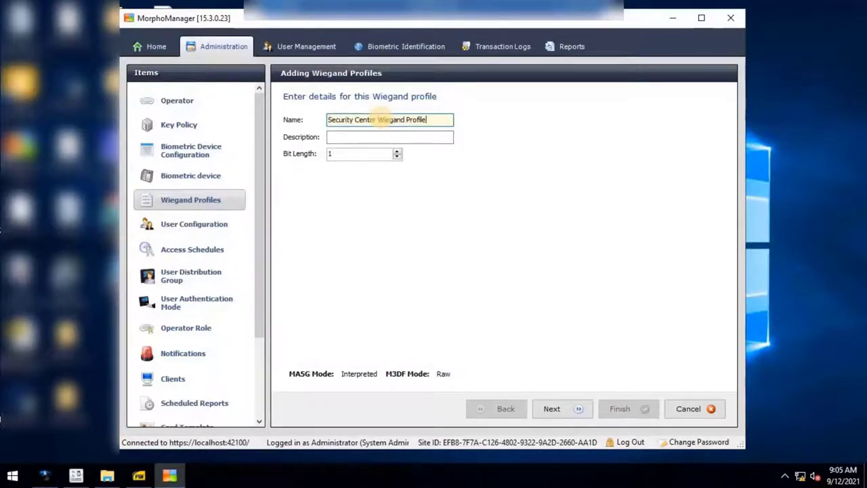
{"action": "left_click_drag", "start_coordinate": [446, 121], "coordinate": [310, 119]}
{"action": "key", "text": "ctrl+c"}
{"action": "left_click", "coordinate": [350, 133]}
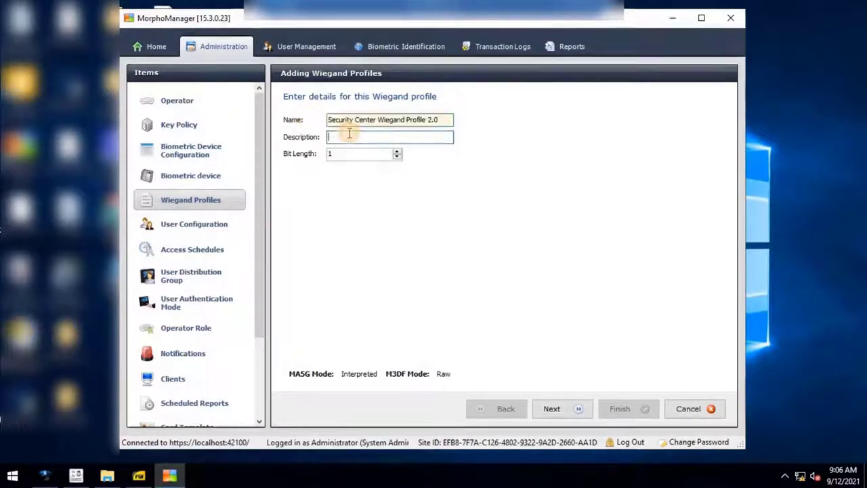
{"action": "key", "text": "ctrl+v"}
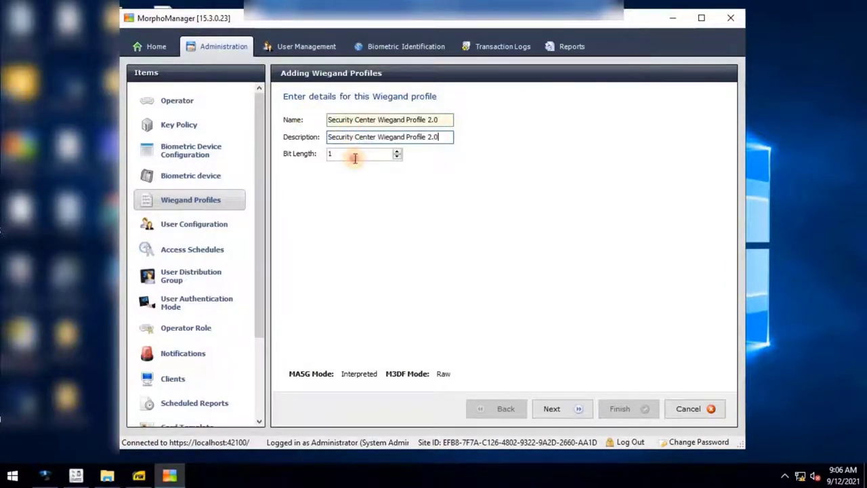
{"action": "left_click_drag", "start_coordinate": [354, 155], "coordinate": [310, 154]}
{"action": "type", "text": "37"}
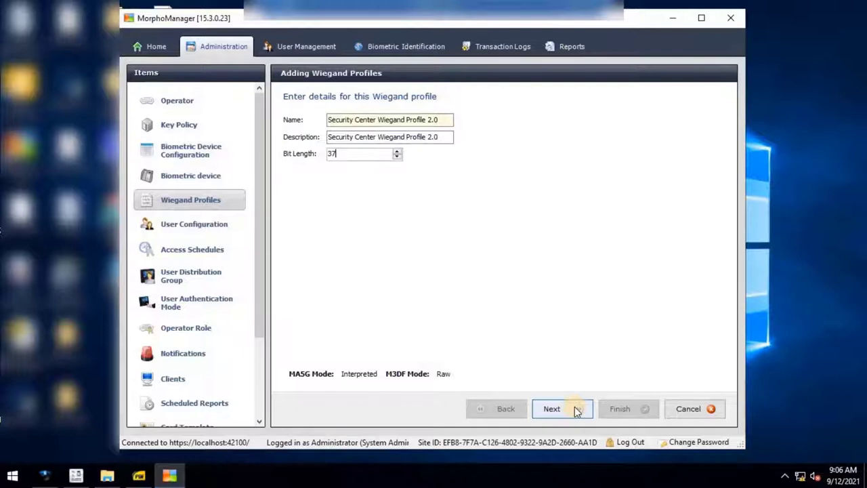
{"action": "left_click", "coordinate": [576, 409]}
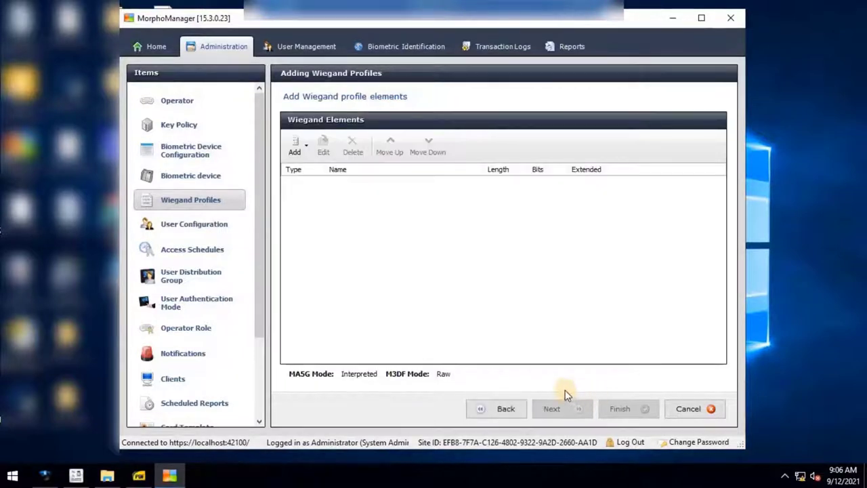
{"action": "left_click", "coordinate": [295, 154]}
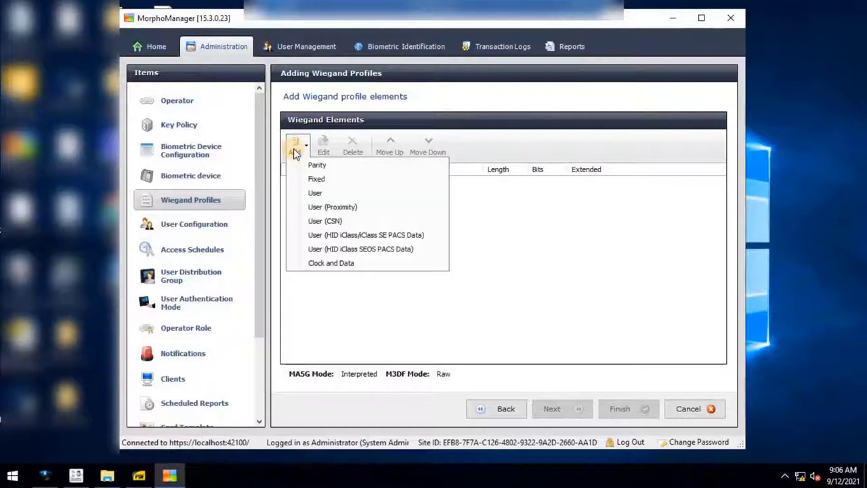
Add a 37-bit User element named 'User 2.0' and finish the profile
{"action": "left_click", "coordinate": [343, 193]}
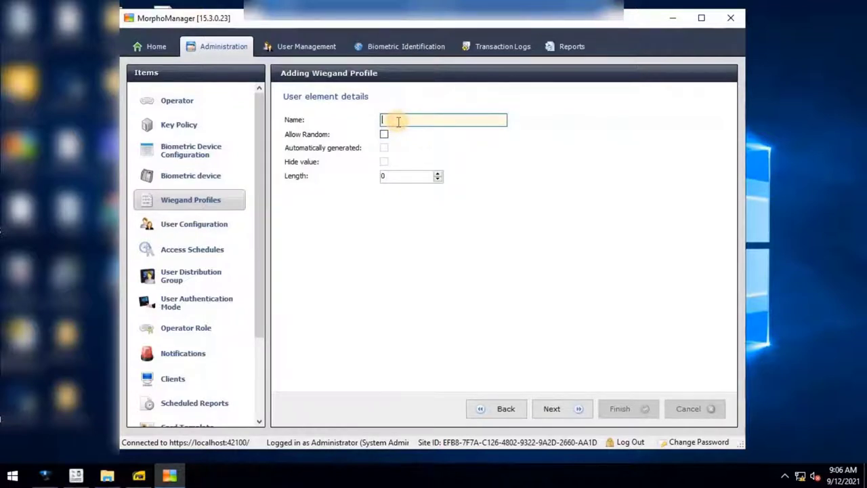
{"action": "type", "text": "G"}
{"action": "type", "text": "User 2.0"}
{"action": "left_click", "coordinate": [390, 178]}
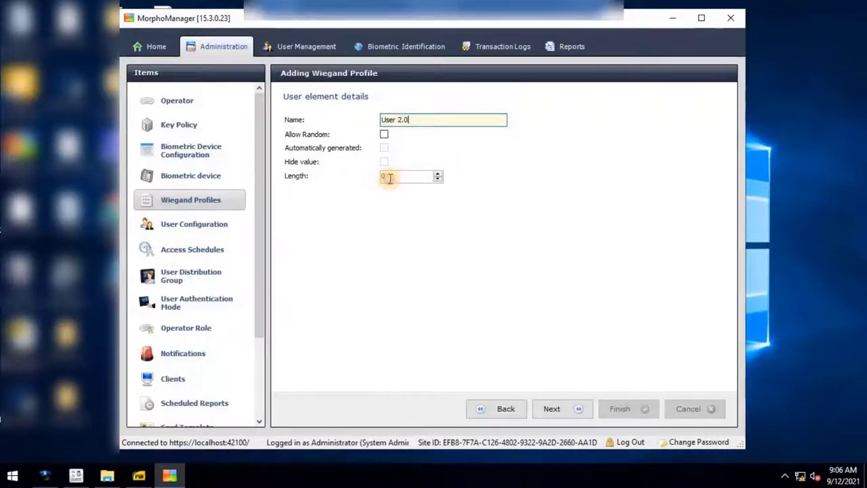
{"action": "type", "text": "37"}
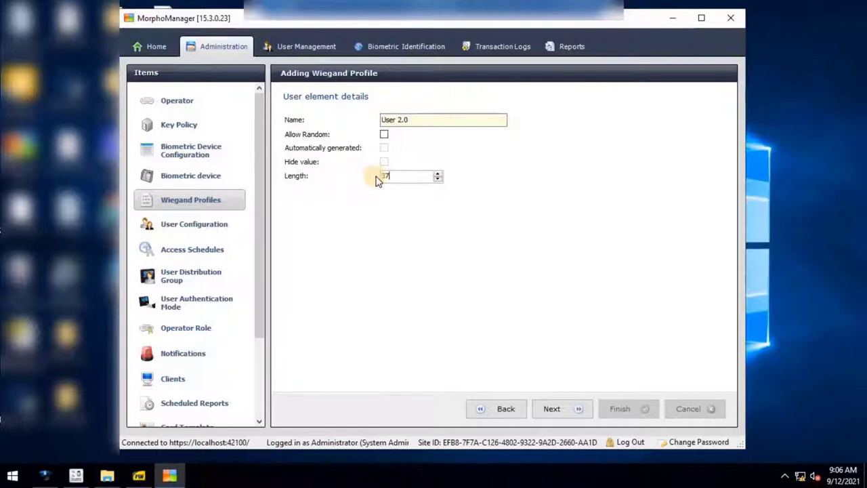
{"action": "left_click", "coordinate": [554, 407]}
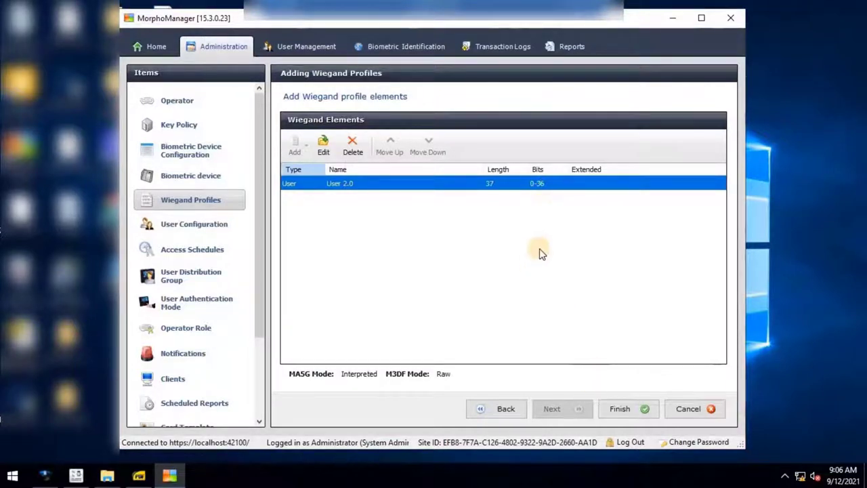
{"action": "left_click", "coordinate": [630, 410]}
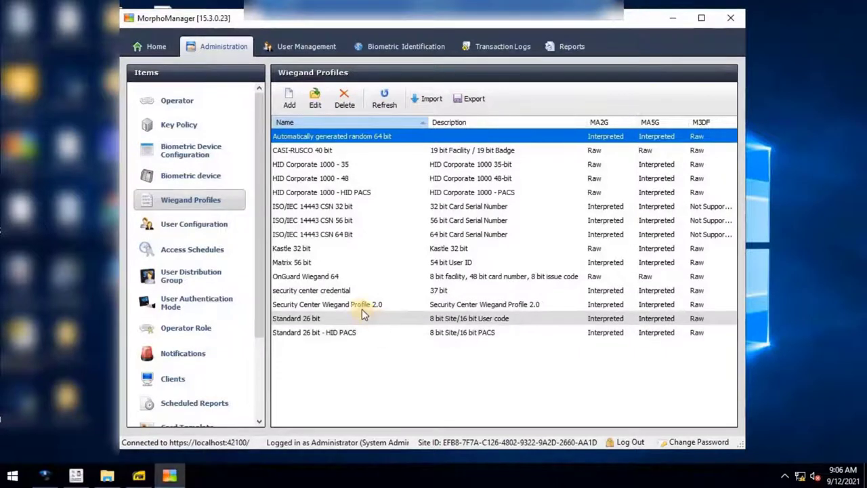
Select the new Wiegand profile row, then switch to the User Configuration list
{"action": "left_click", "coordinate": [390, 308]}
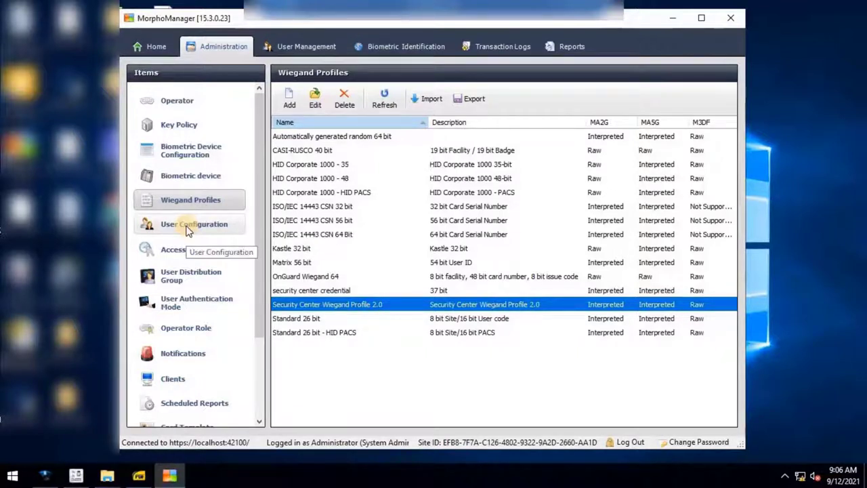
{"action": "left_click", "coordinate": [187, 227]}
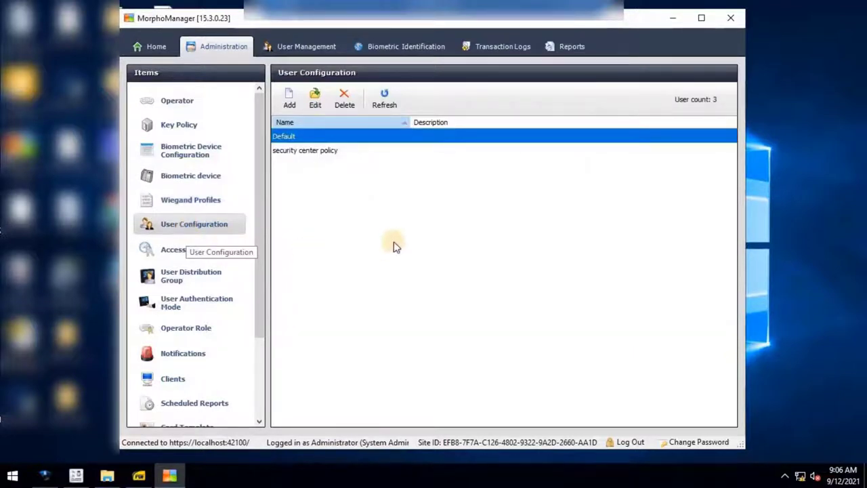
Add a user configuration named 'Security Center Policy 2.0'
{"action": "left_click", "coordinate": [295, 105]}
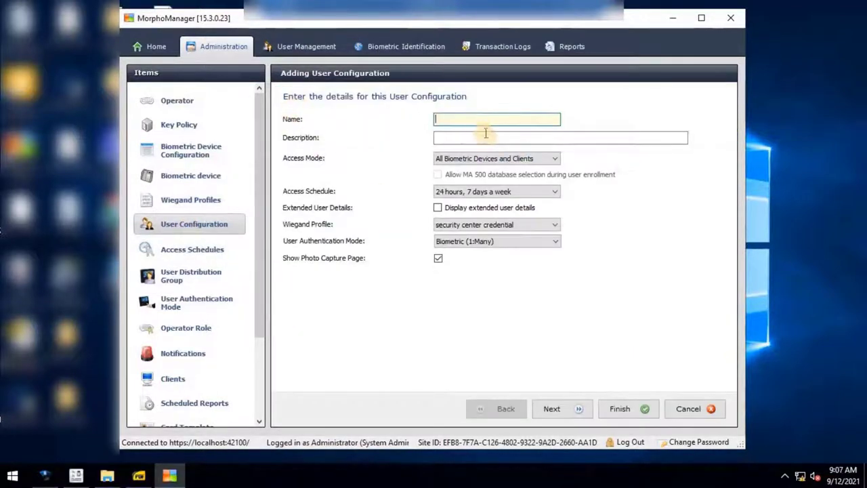
{"action": "key", "text": "ctrl+v"}
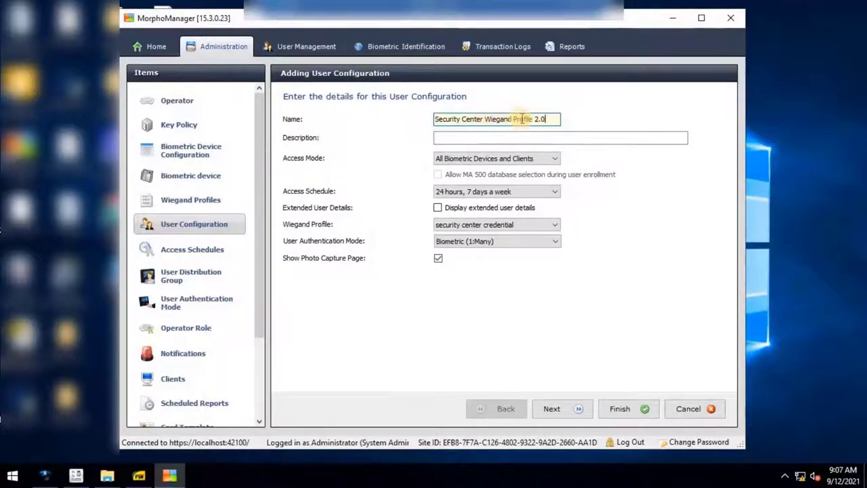
{"action": "left_click_drag", "start_coordinate": [484, 119], "coordinate": [528, 124]}
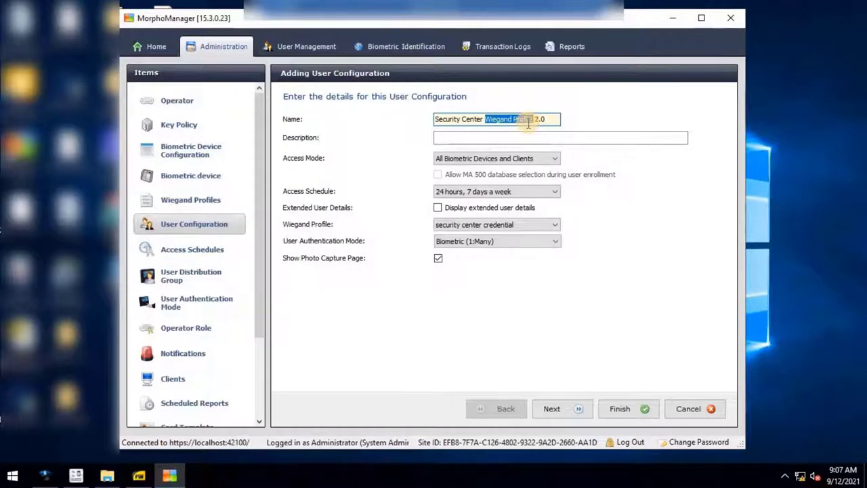
{"action": "type", "text": "Policy"}
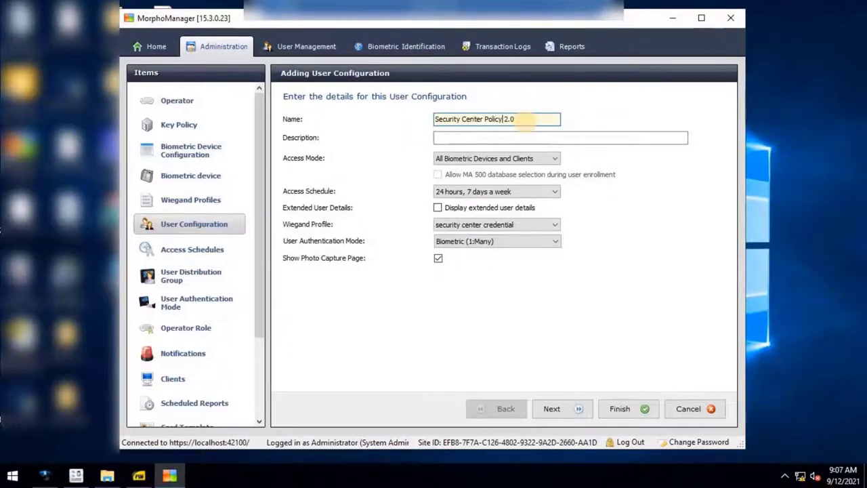
Set Per User access mode and the Security Center Wiegand Profile 2.0 Wiegand profile
{"action": "left_click", "coordinate": [535, 160]}
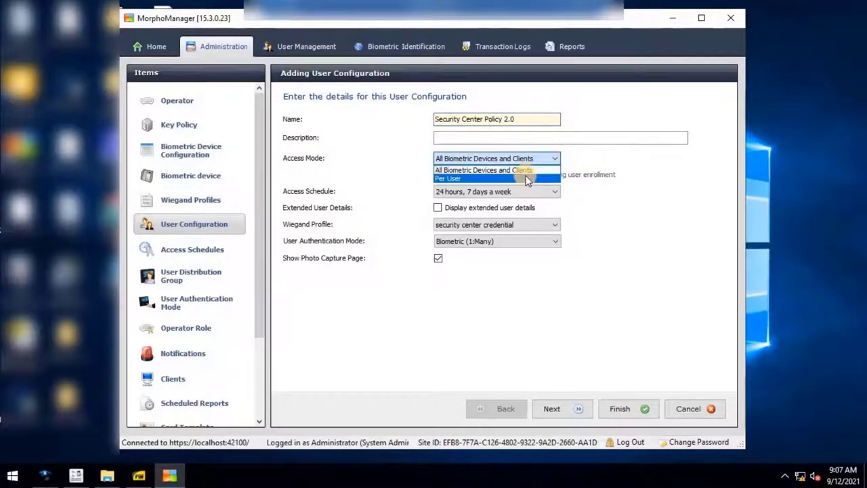
{"action": "left_click", "coordinate": [526, 178]}
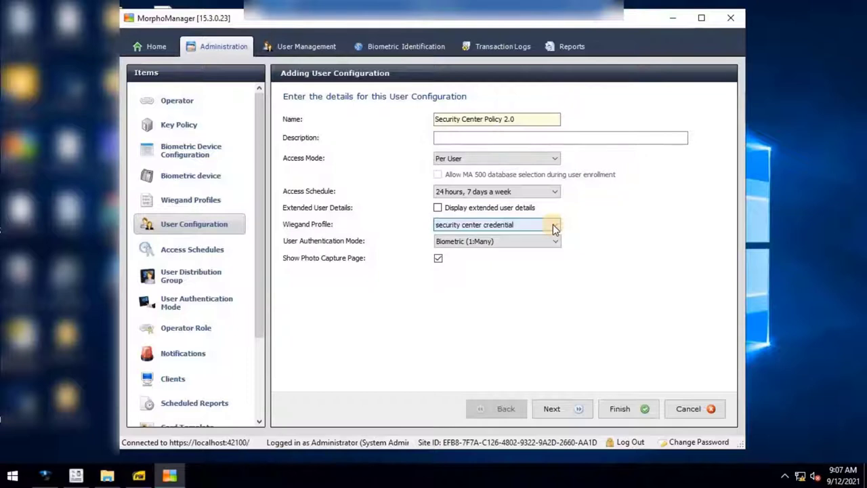
{"action": "left_click", "coordinate": [553, 224]}
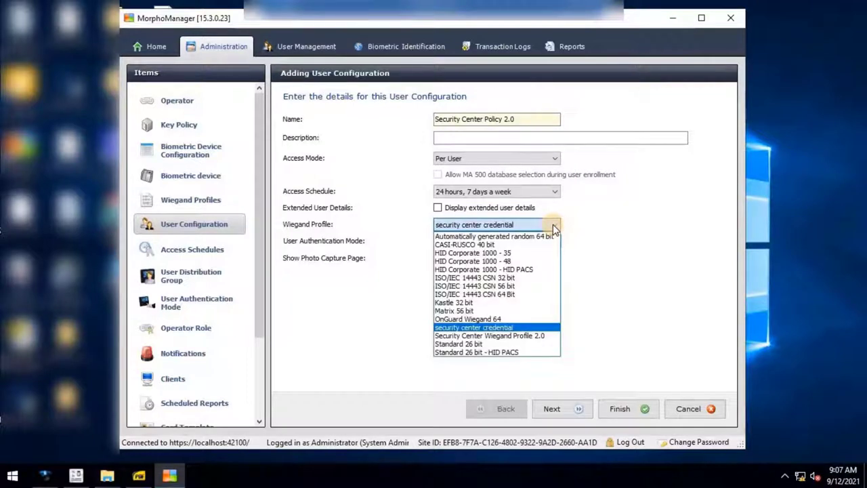
{"action": "left_click", "coordinate": [535, 336]}
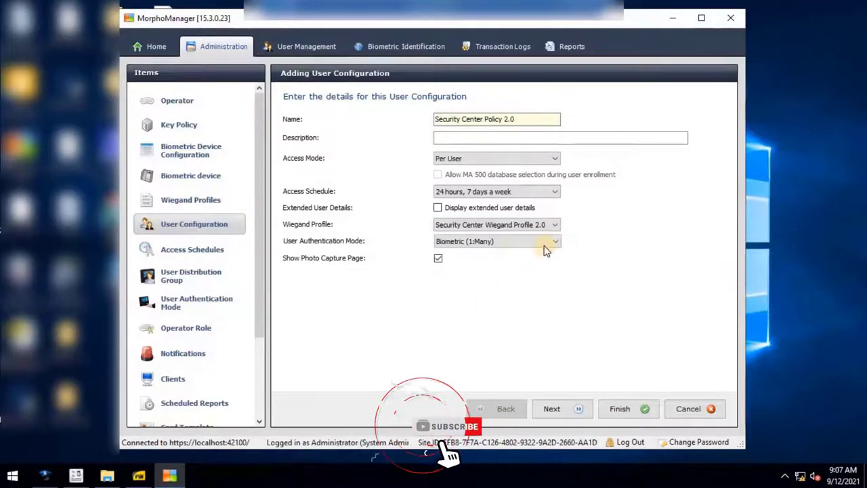
{"action": "left_click", "coordinate": [553, 411]}
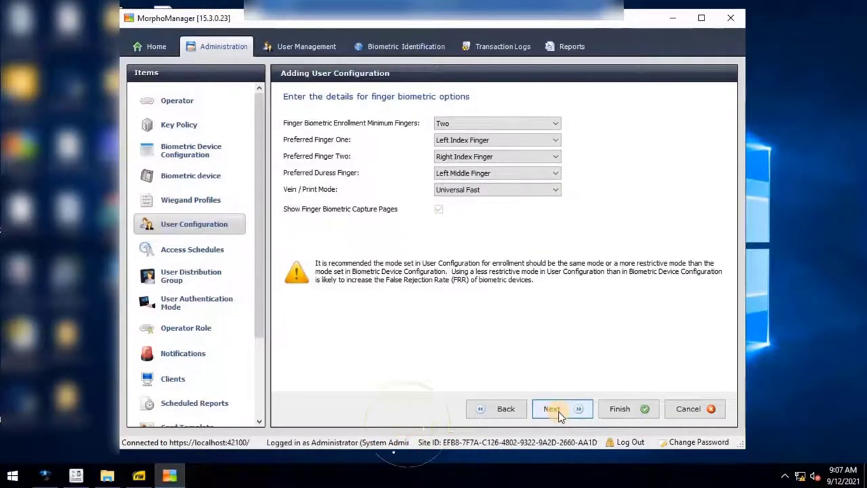
Set Minimum Fingers to One and finish the configuration past the wave and face pages
{"action": "left_click", "coordinate": [554, 126]}
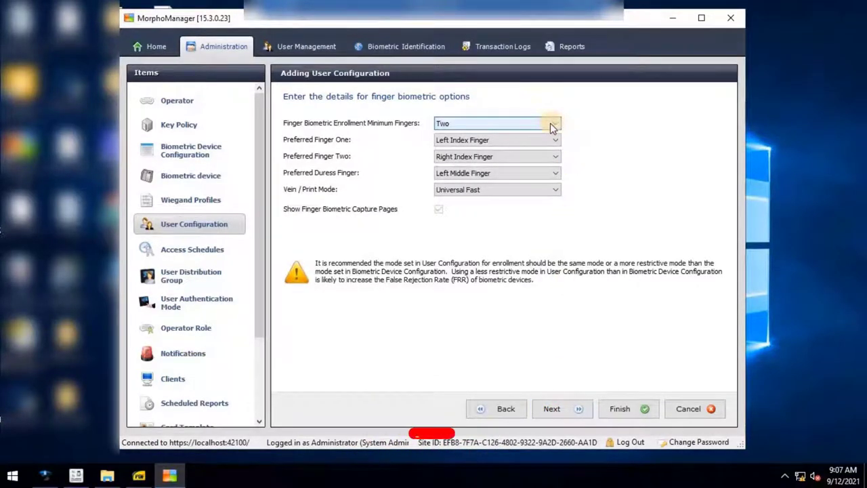
{"action": "left_click", "coordinate": [553, 125]}
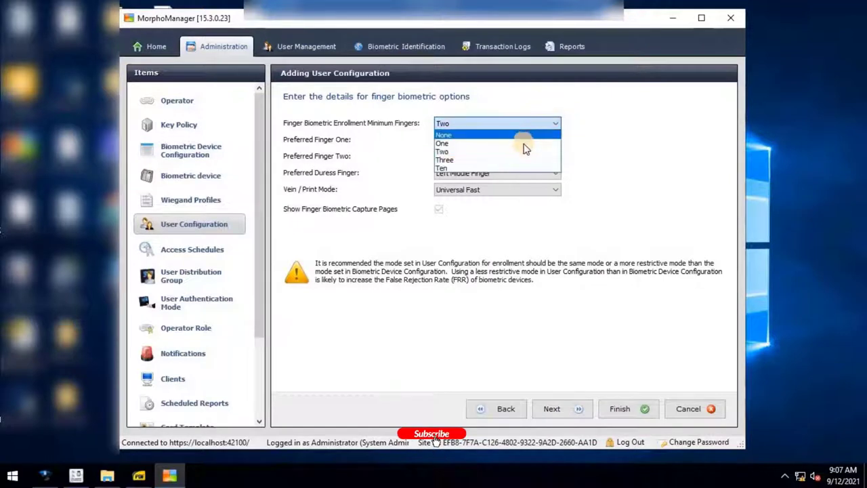
{"action": "left_click", "coordinate": [519, 143]}
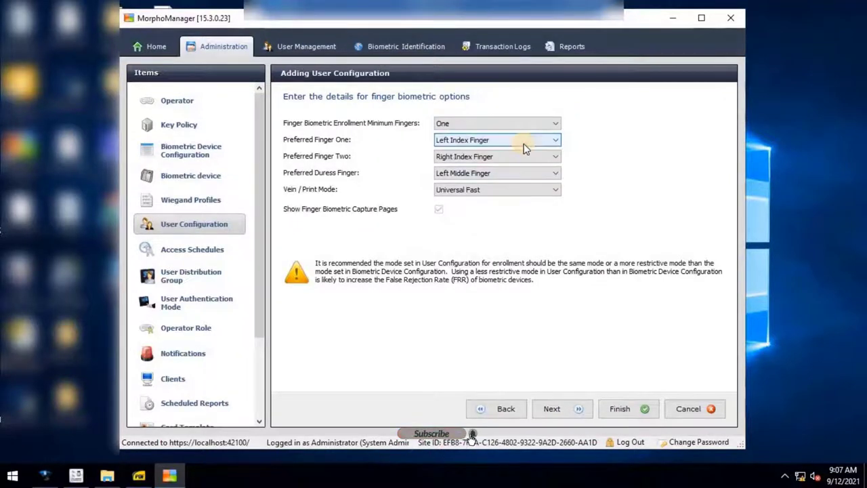
{"action": "left_click", "coordinate": [574, 411]}
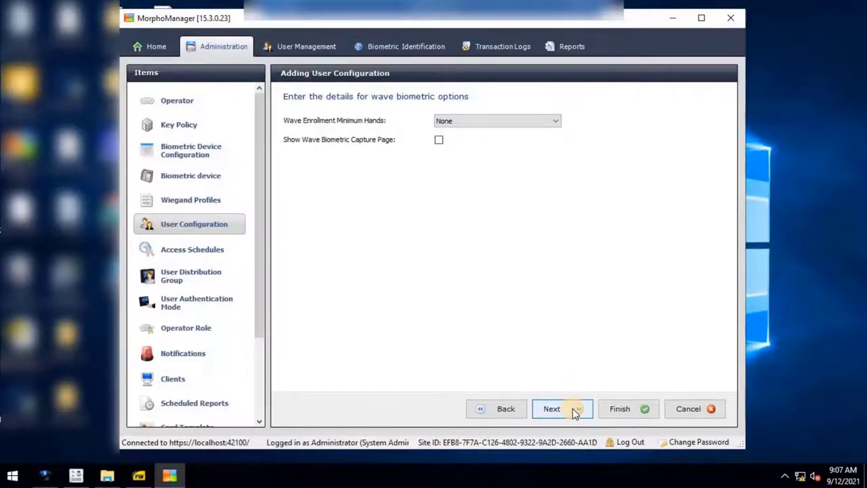
{"action": "left_click", "coordinate": [574, 409]}
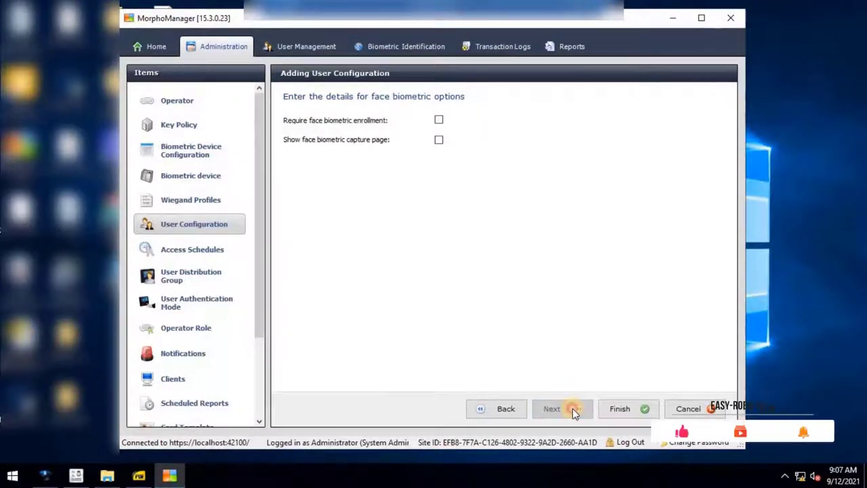
{"action": "left_click", "coordinate": [617, 409]}
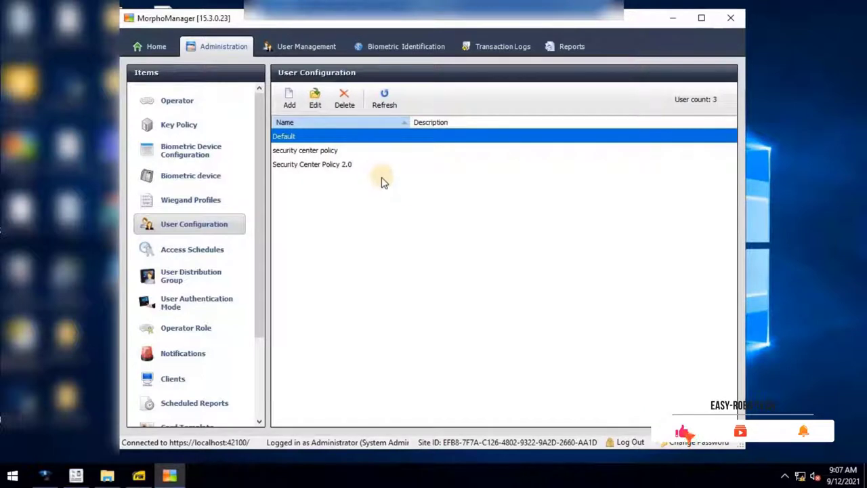
Select Security Center Policy 2.0, then show the Biometric Device Configuration list
{"action": "left_click", "coordinate": [341, 167]}
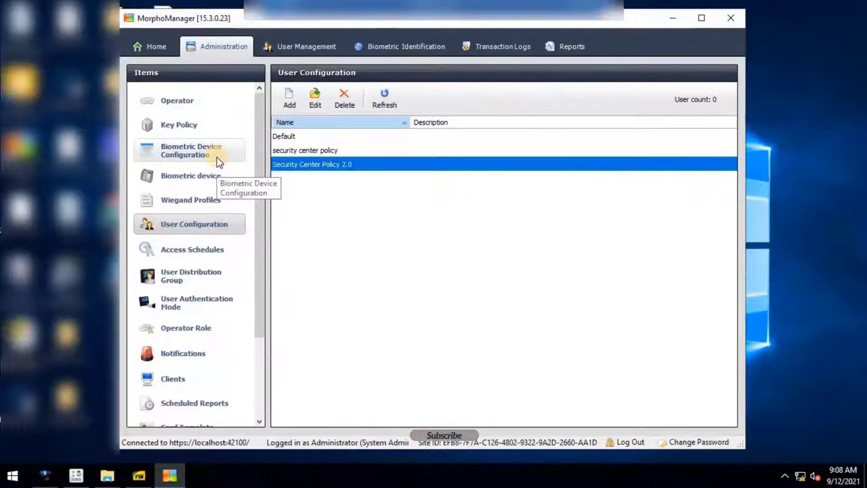
{"action": "left_click", "coordinate": [218, 162]}
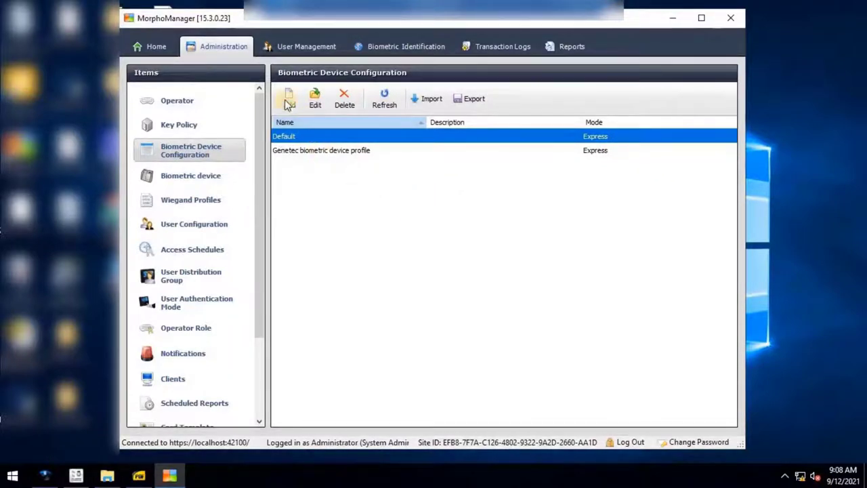
Add device configuration 'Gentec Security Bio 2.0' allowing remote enrollment with Security Center Policy 2.0
{"action": "left_click", "coordinate": [289, 98]}
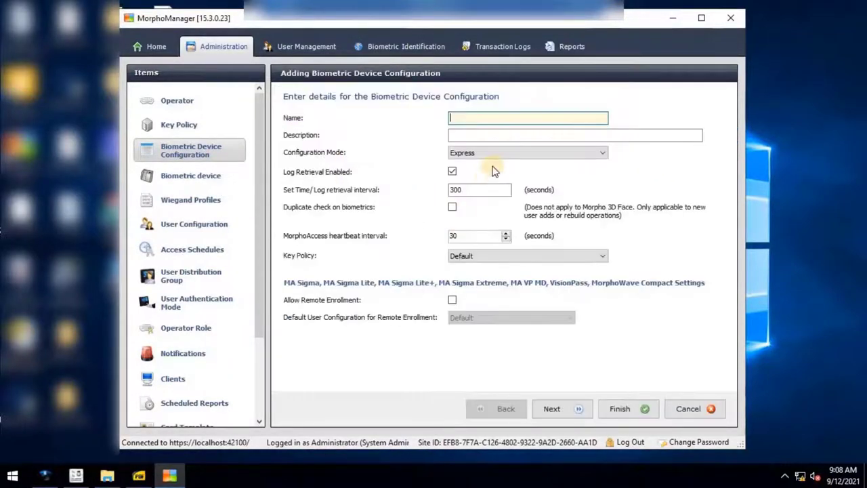
{"action": "type", "text": "Gente"}
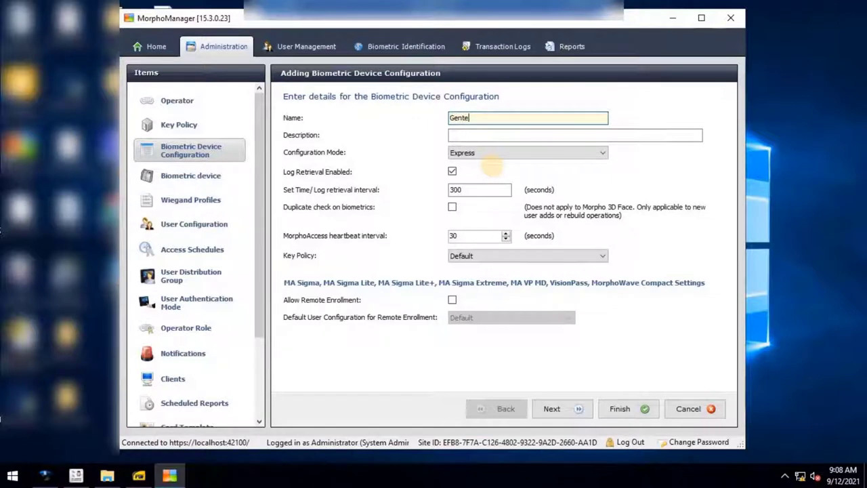
{"action": "type", "text": "c Security Bio 2.0"}
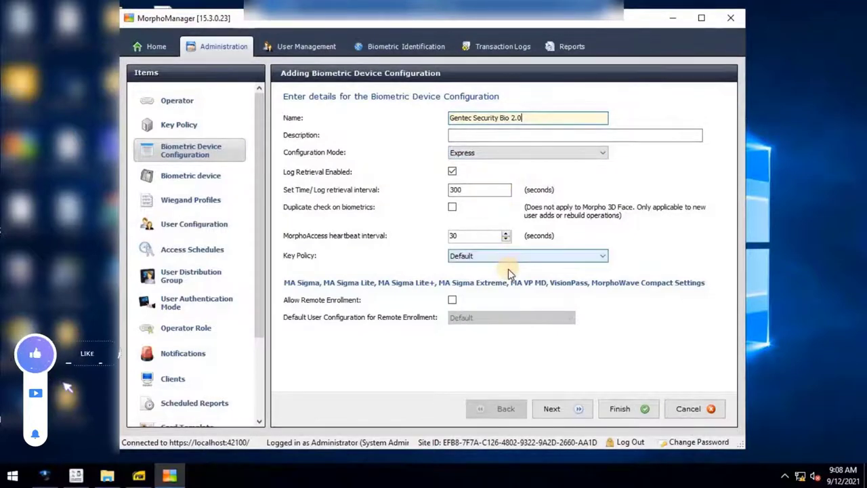
{"action": "left_click", "coordinate": [451, 299]}
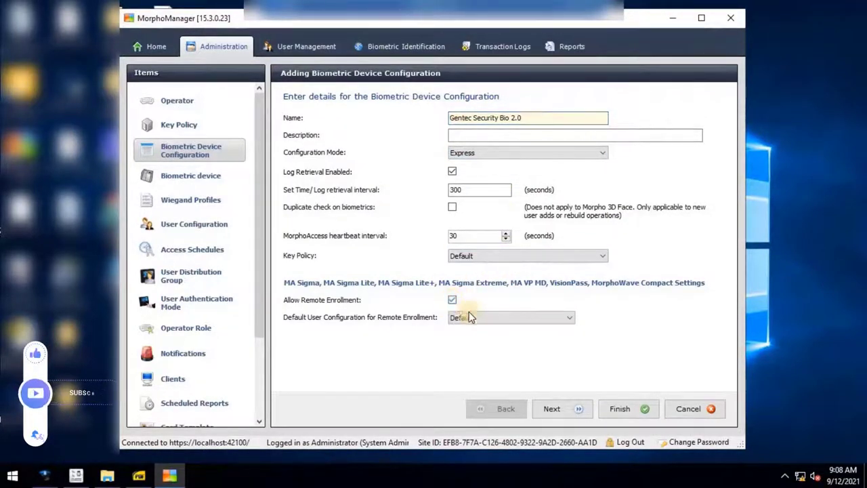
{"action": "left_click", "coordinate": [568, 317]}
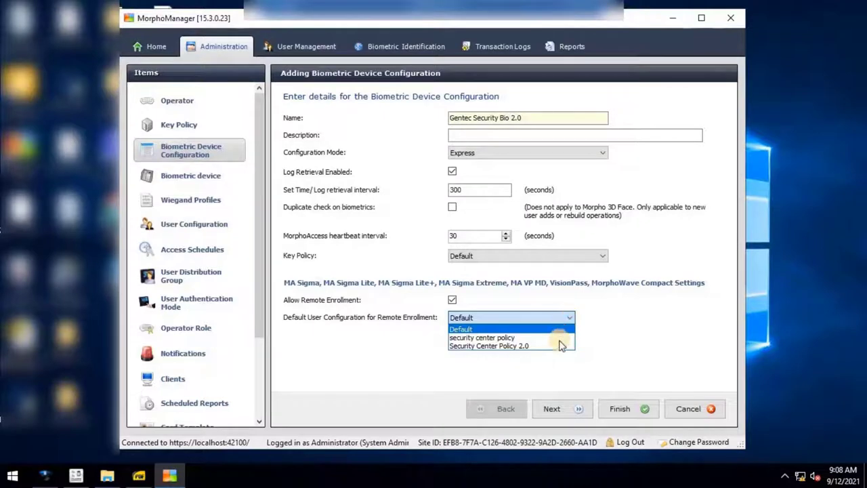
{"action": "left_click", "coordinate": [558, 347]}
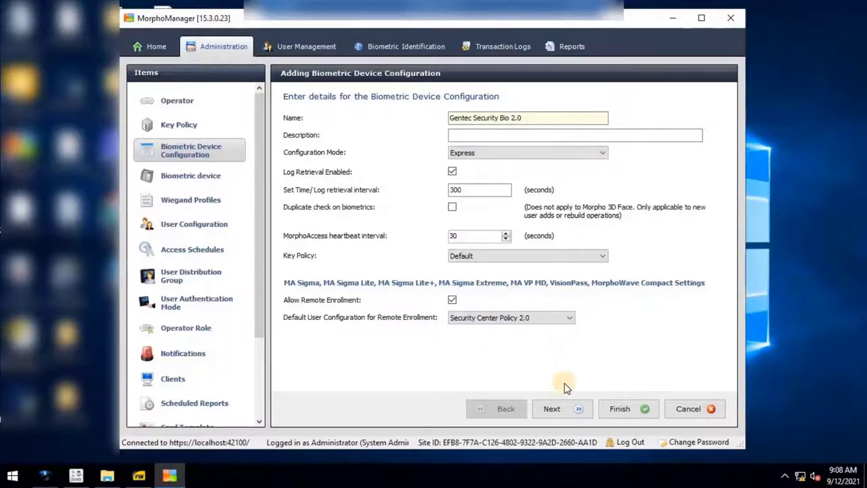
{"action": "left_click", "coordinate": [554, 408]}
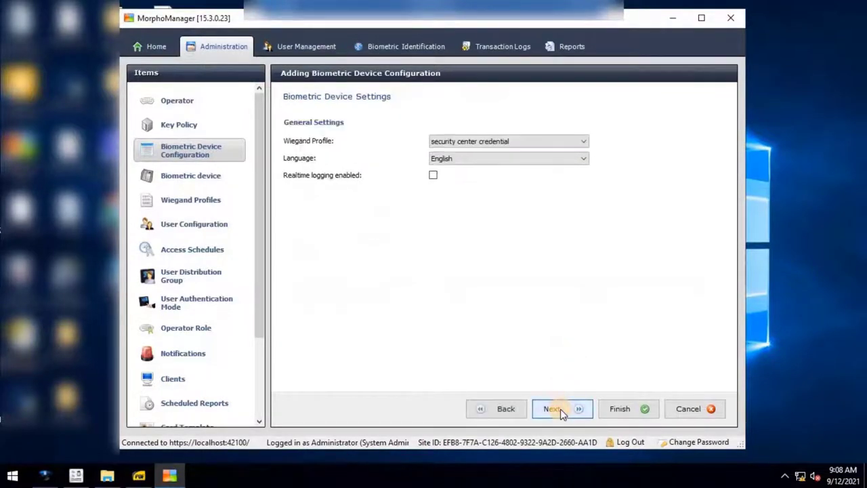
Choose Security Center Wiegand Profile 2.0 as the configuration's Wiegand profile
{"action": "left_click", "coordinate": [581, 141]}
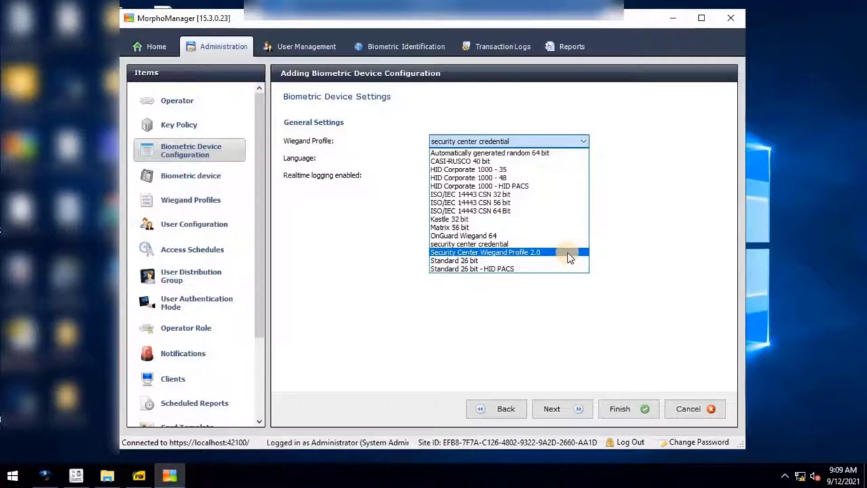
{"action": "left_click", "coordinate": [567, 256]}
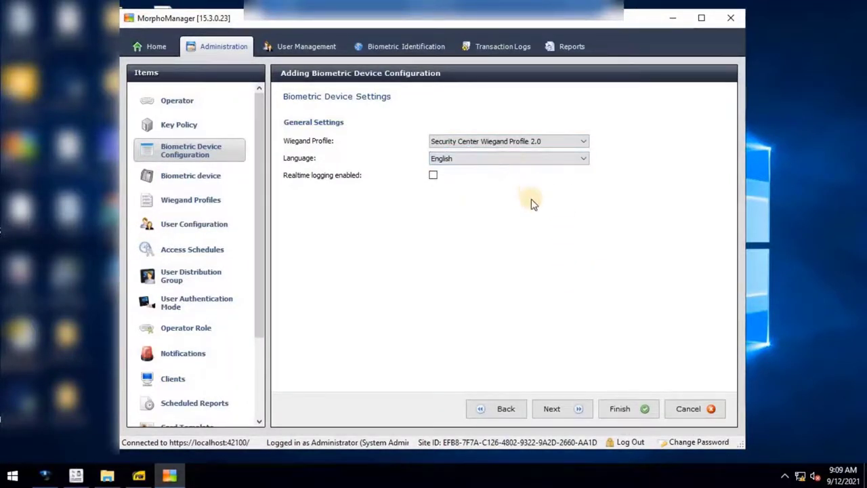
{"action": "left_click", "coordinate": [566, 407]}
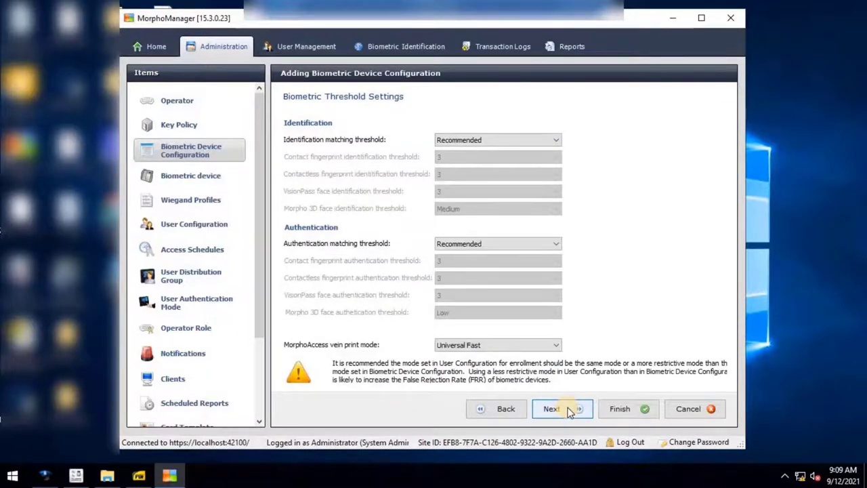
Move past multi-factor settings and turn off duress Wiegand mode in access control settings
{"action": "left_click", "coordinate": [568, 410]}
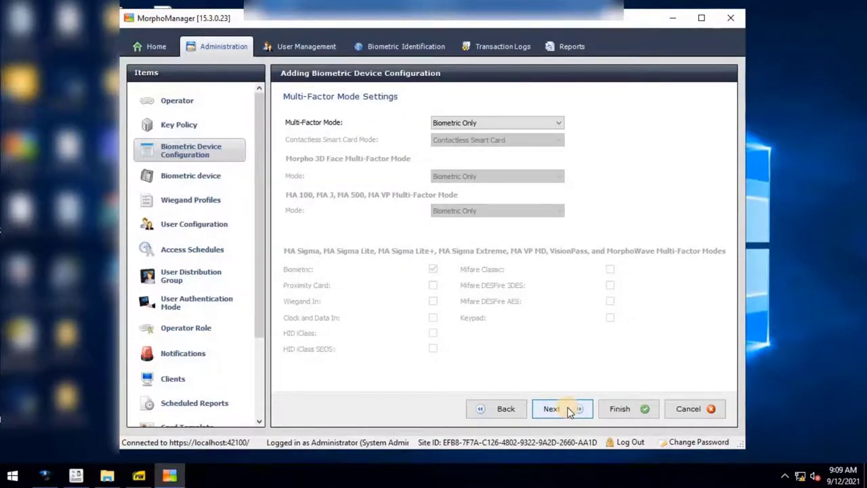
{"action": "left_click", "coordinate": [569, 410]}
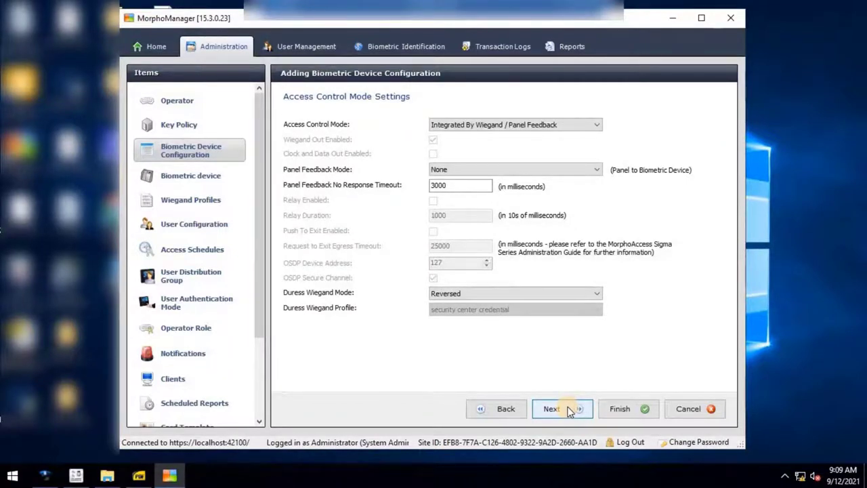
{"action": "left_click", "coordinate": [596, 294]}
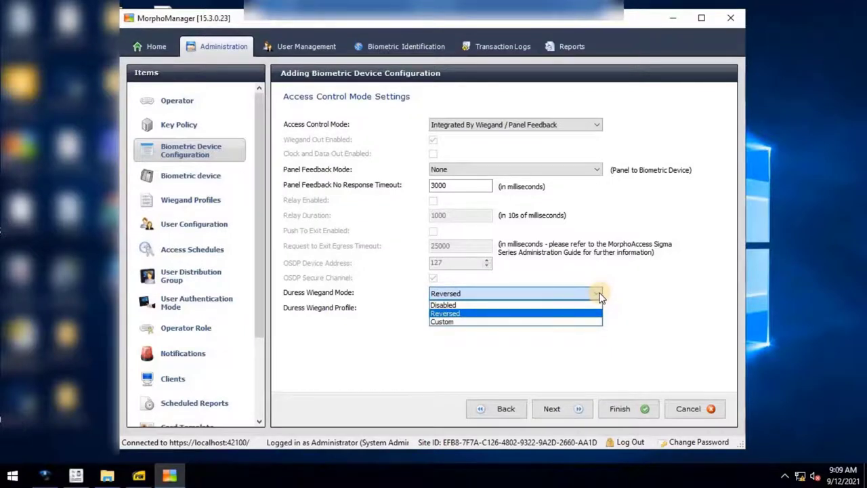
{"action": "left_click", "coordinate": [584, 305]}
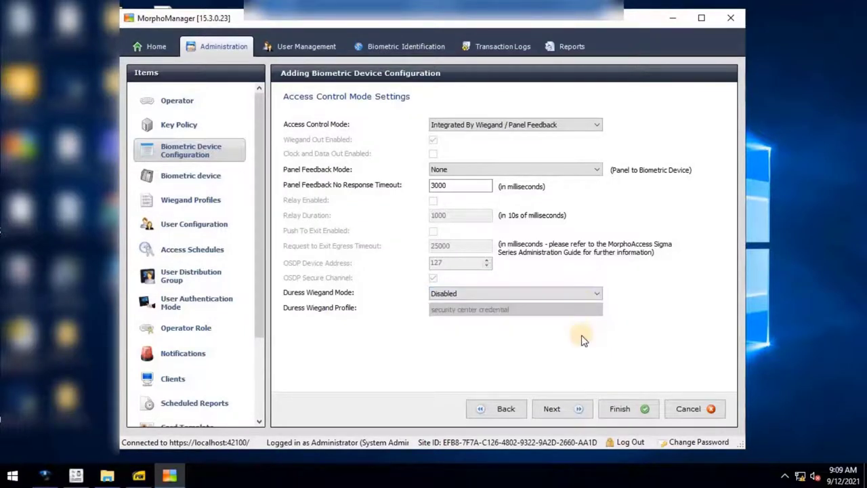
{"action": "left_click", "coordinate": [564, 410]}
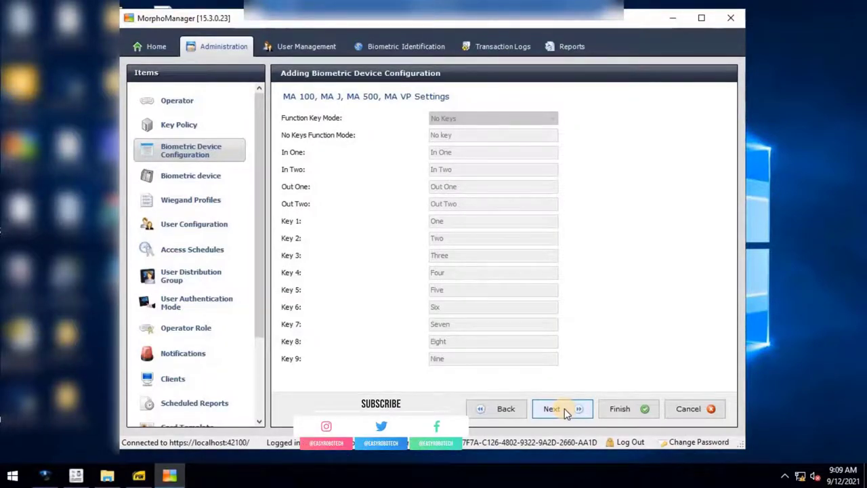
Accept the MA Sigma, password, media, parameters and video phone pages, then finish
{"action": "left_click", "coordinate": [565, 410]}
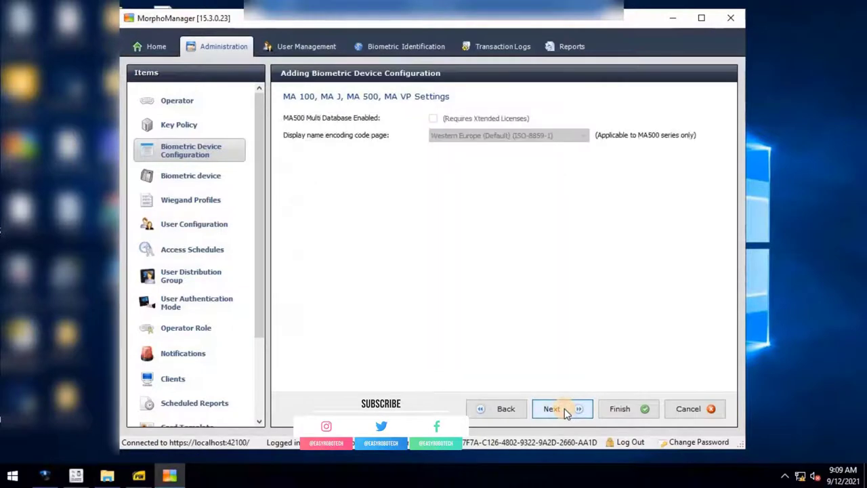
{"action": "left_click", "coordinate": [565, 410]}
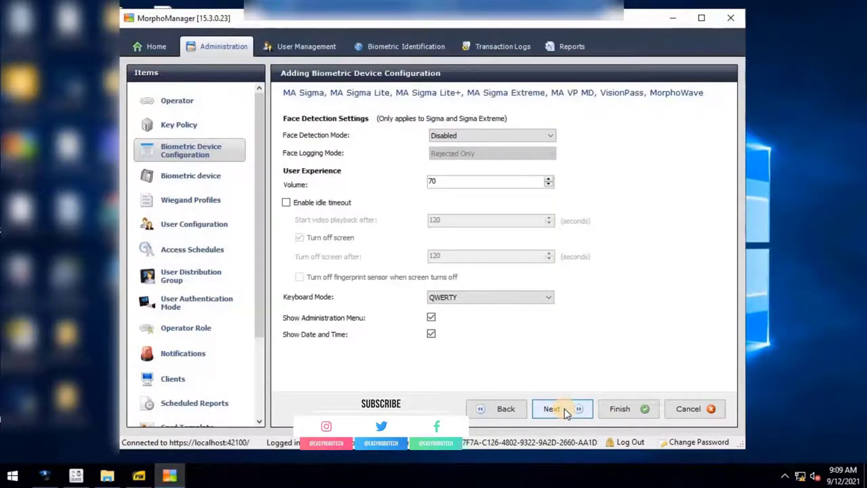
{"action": "left_click", "coordinate": [565, 410]}
{"action": "left_click", "coordinate": [565, 411]}
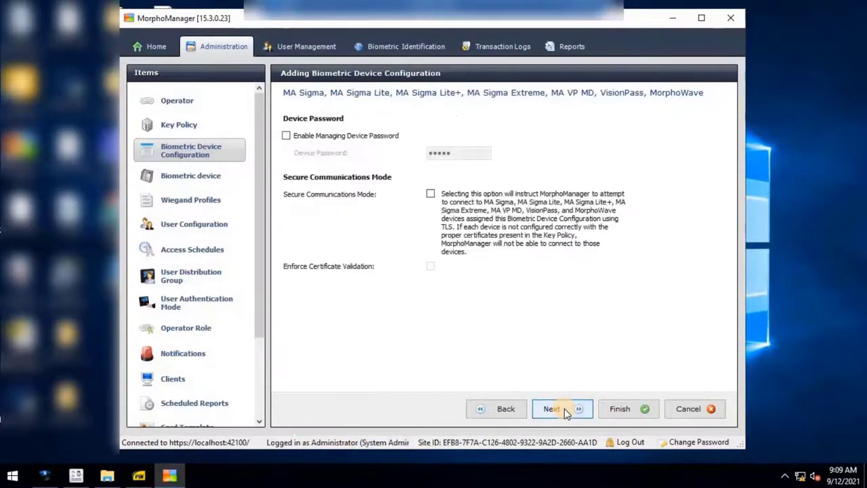
{"action": "left_click", "coordinate": [565, 411]}
{"action": "left_click", "coordinate": [565, 410]}
{"action": "left_click", "coordinate": [565, 410]}
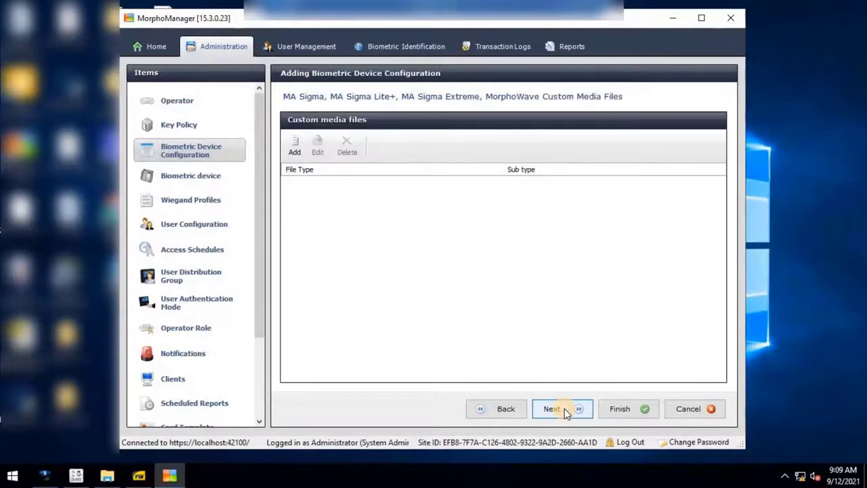
{"action": "left_click", "coordinate": [564, 411]}
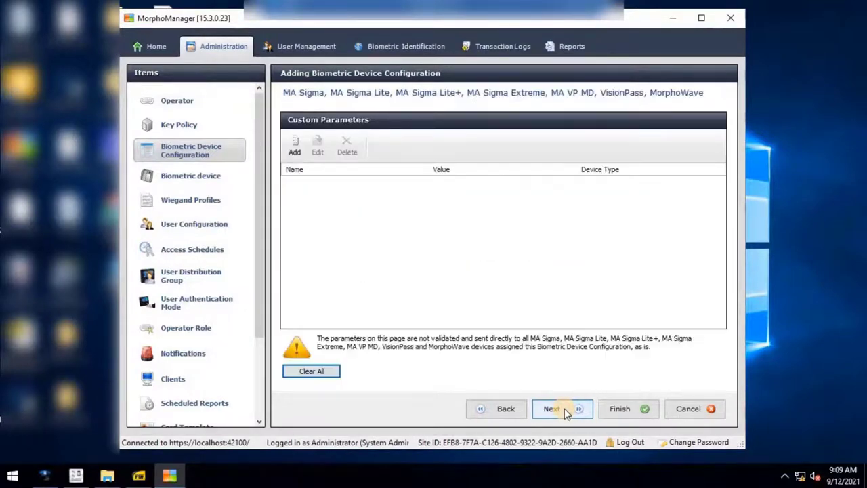
{"action": "left_click", "coordinate": [565, 410]}
{"action": "left_click", "coordinate": [565, 411]}
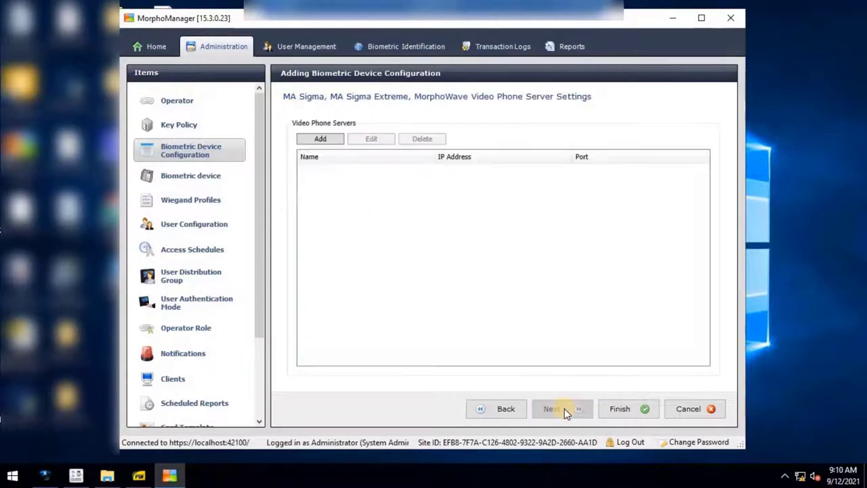
{"action": "left_click", "coordinate": [611, 410]}
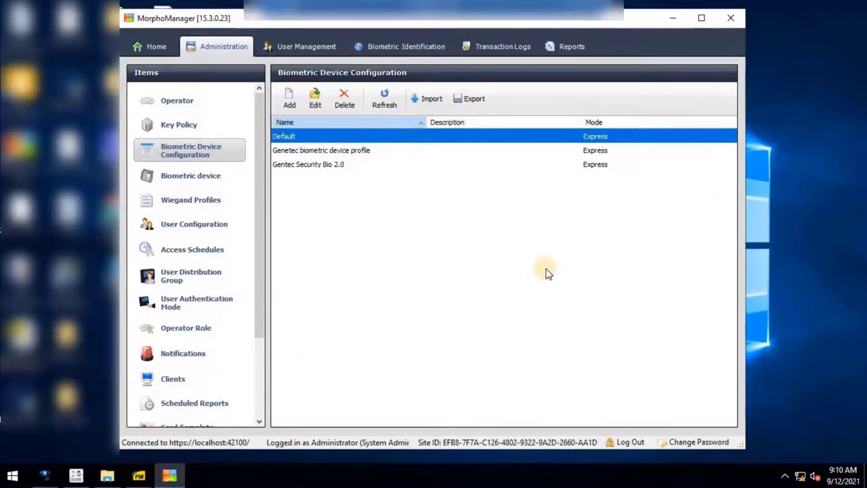
Select Gentec Security Bio 2.0, then open System Configuration from the Items list
{"action": "left_click", "coordinate": [347, 166]}
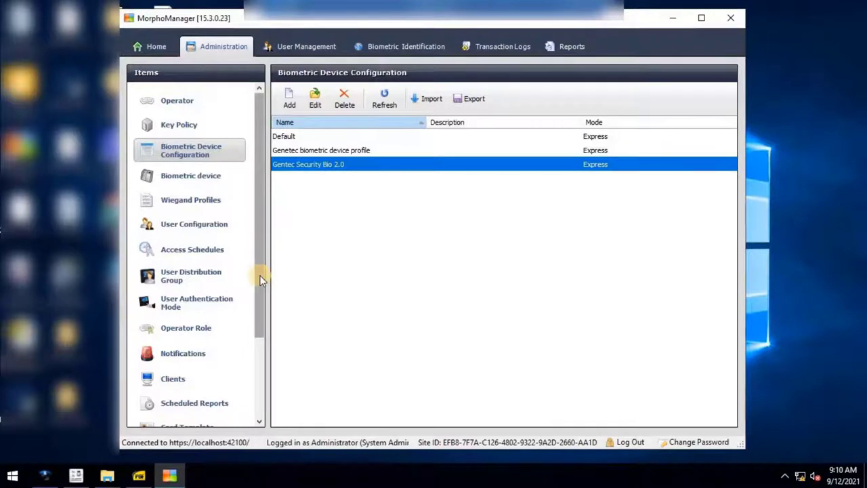
{"action": "left_click", "coordinate": [261, 362]}
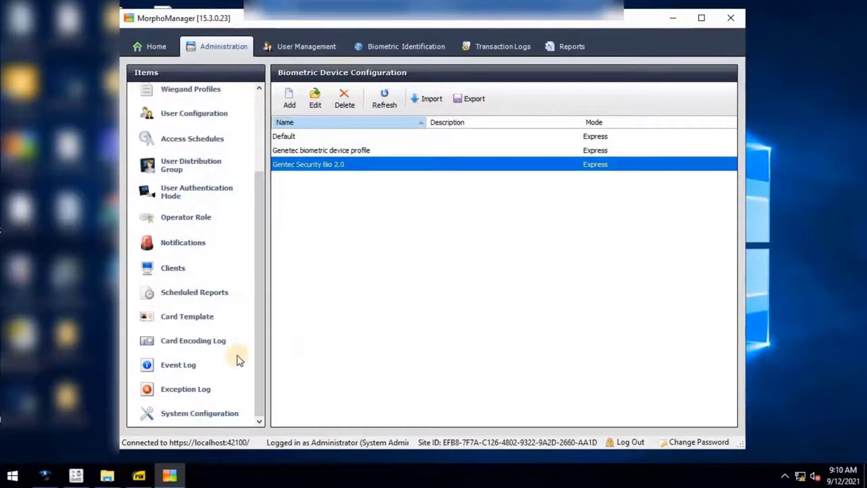
{"action": "left_click", "coordinate": [230, 416]}
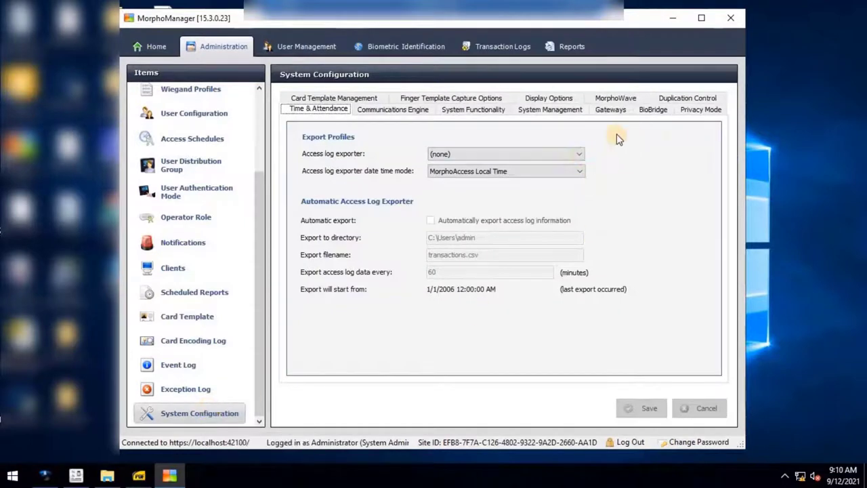
On System Functionality, set Security Center Policy 2.0, Gentec Security Bio 2.0 and Wiegand Profile 2.0 defaults, then save
{"action": "left_click", "coordinate": [475, 112]}
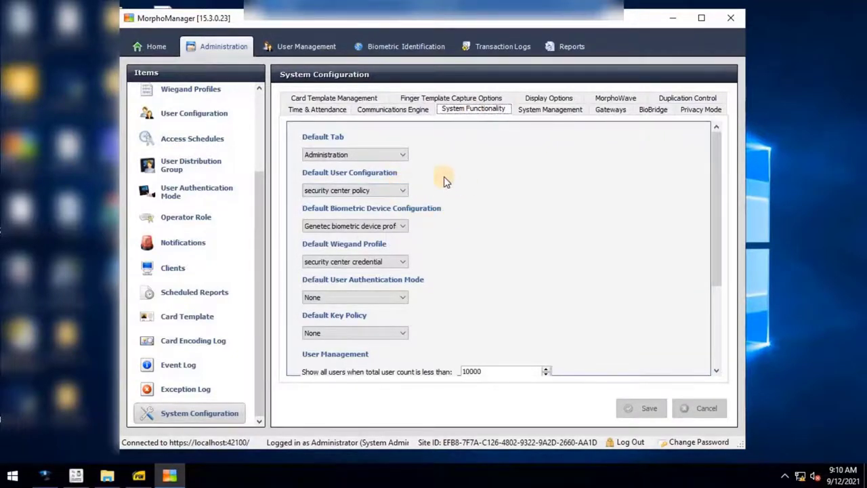
{"action": "left_click", "coordinate": [401, 196]}
{"action": "left_click", "coordinate": [391, 228]}
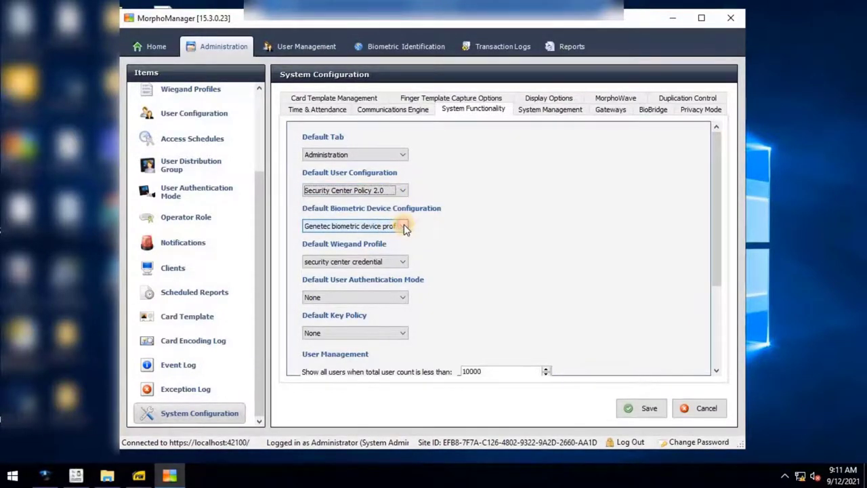
{"action": "left_click", "coordinate": [404, 225]}
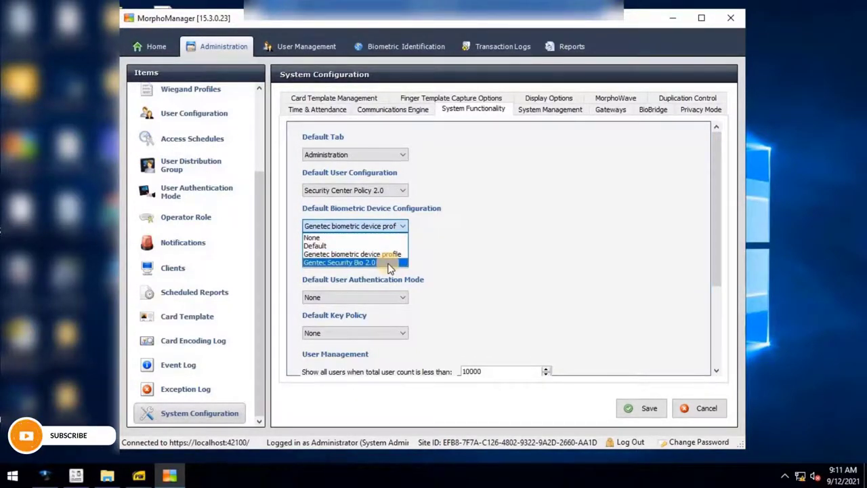
{"action": "left_click", "coordinate": [390, 264]}
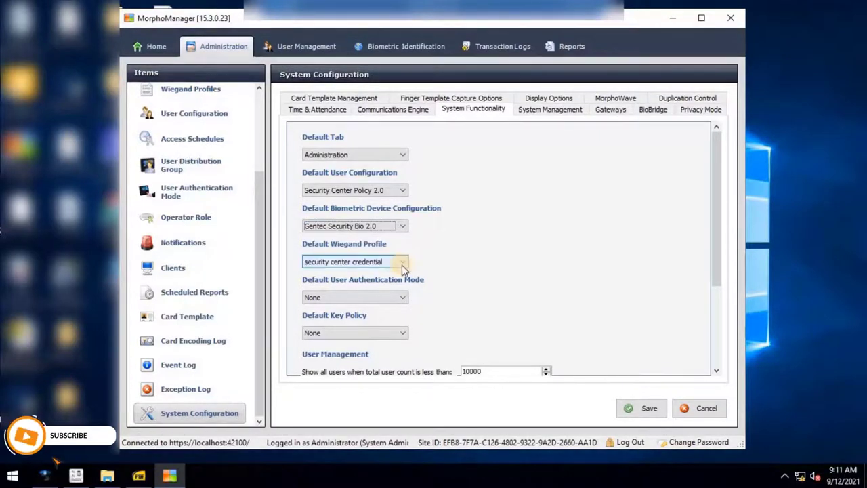
{"action": "left_click", "coordinate": [398, 263]}
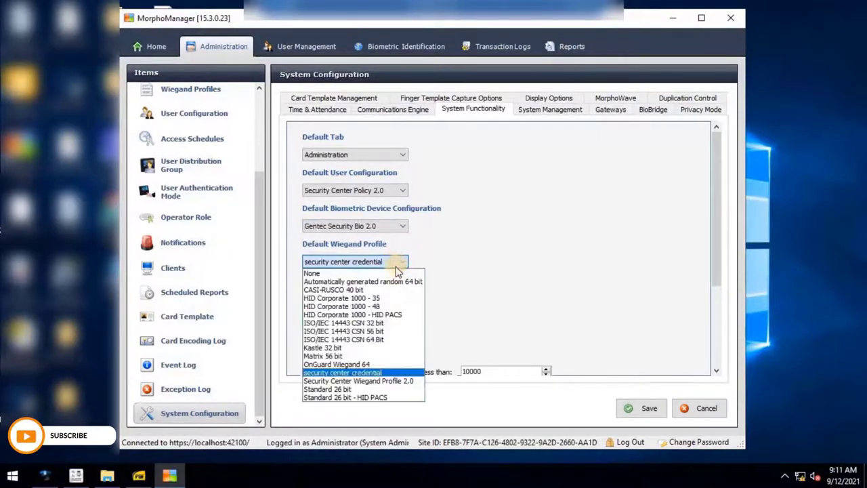
{"action": "left_click", "coordinate": [390, 382]}
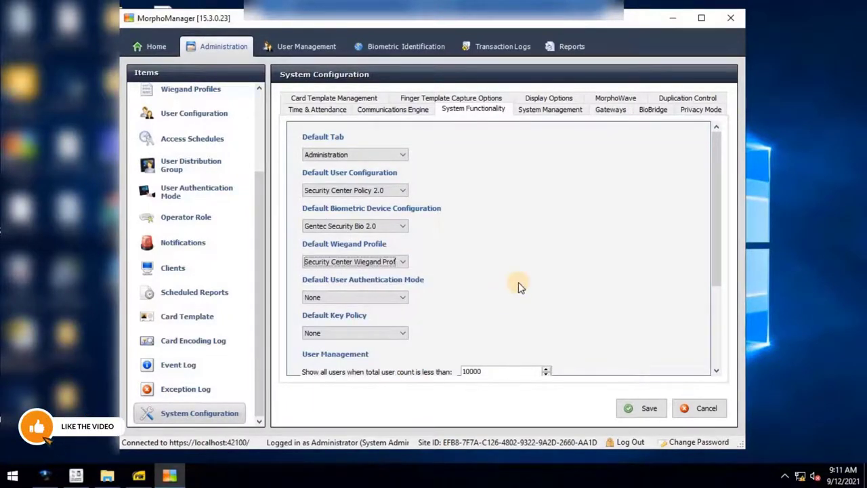
{"action": "scroll", "coordinate": [518, 287], "scroll_direction": "down", "scroll_amount": 2}
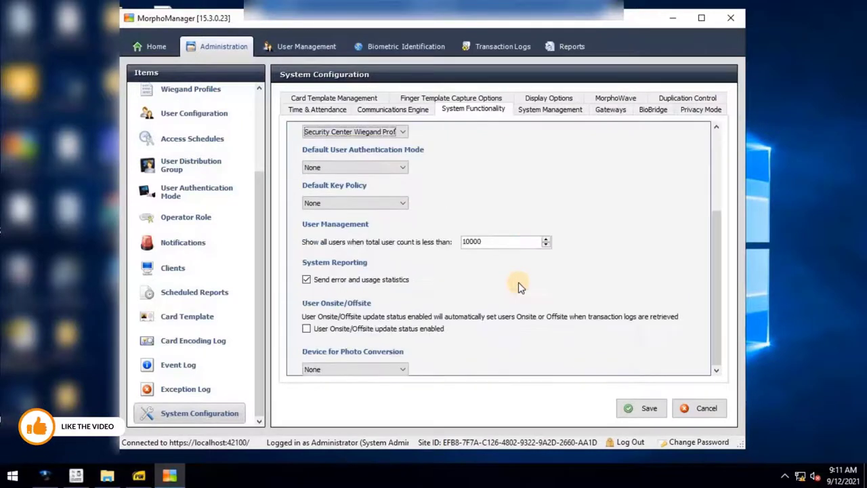
{"action": "left_click", "coordinate": [637, 410]}
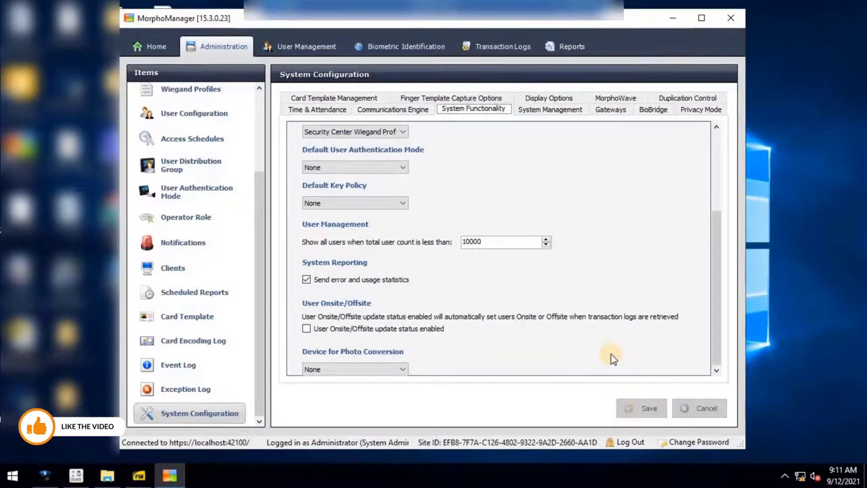
On the BioBridge tab, set Forced User Configuration to Security Center Policy 2.0 and save
{"action": "left_click", "coordinate": [649, 110]}
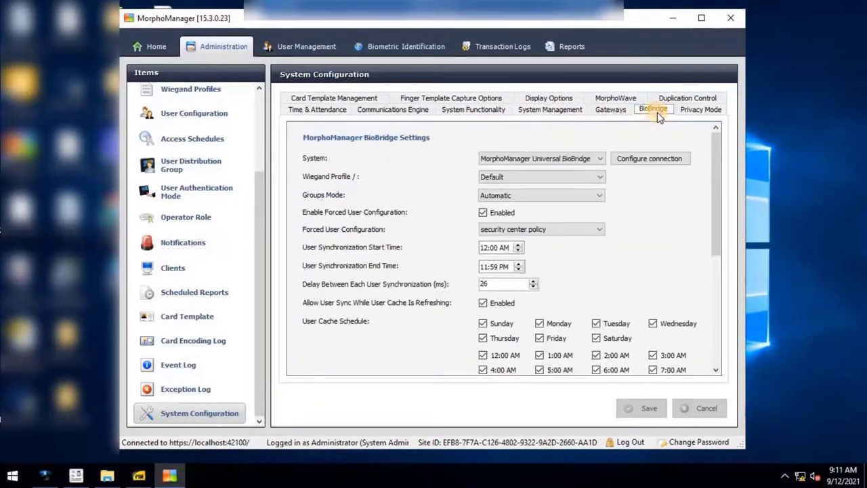
{"action": "left_click", "coordinate": [602, 231]}
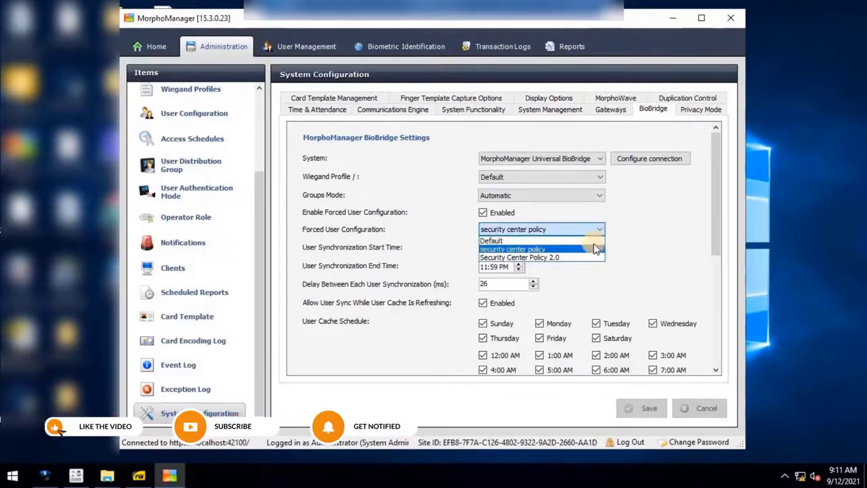
{"action": "left_click", "coordinate": [586, 259]}
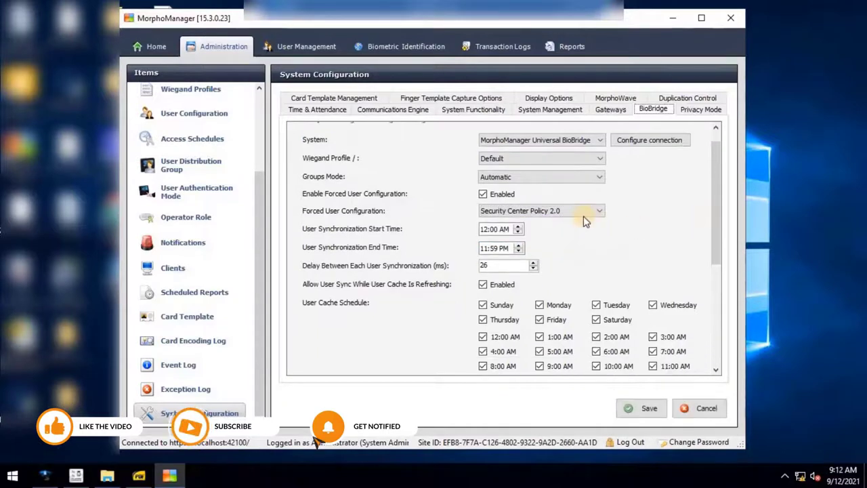
{"action": "left_click", "coordinate": [644, 411]}
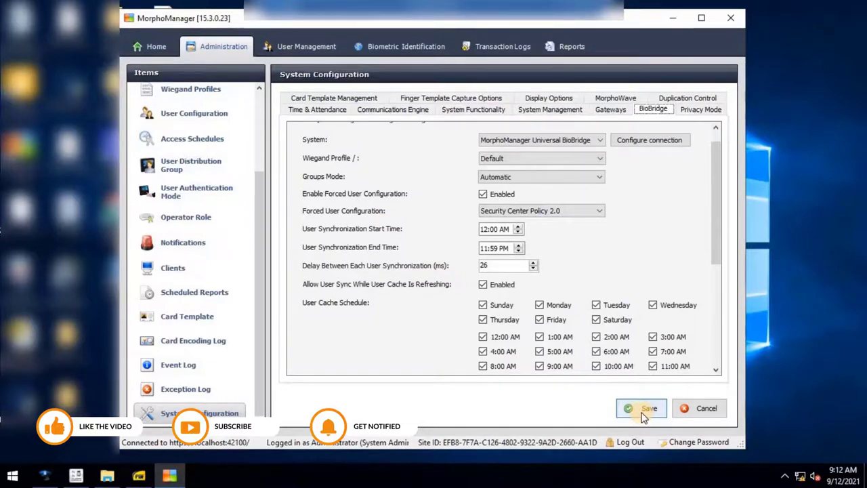
{"action": "left_click", "coordinate": [644, 410]}
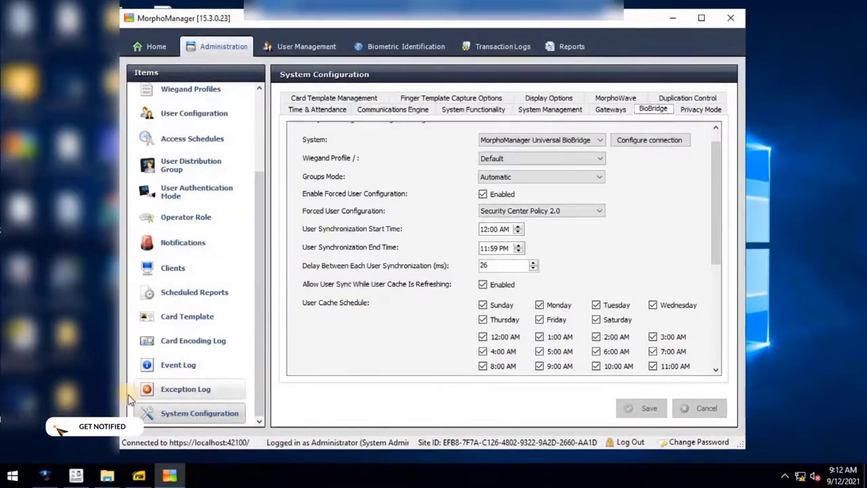
Switch to Config Tool and launch biometric Configure for the cardholder's credential
{"action": "left_click", "coordinate": [77, 476]}
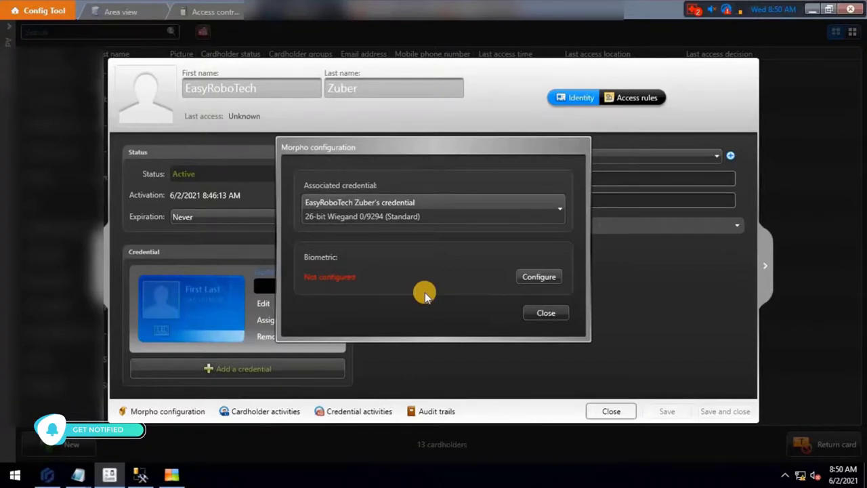
{"action": "left_click", "coordinate": [540, 277]}
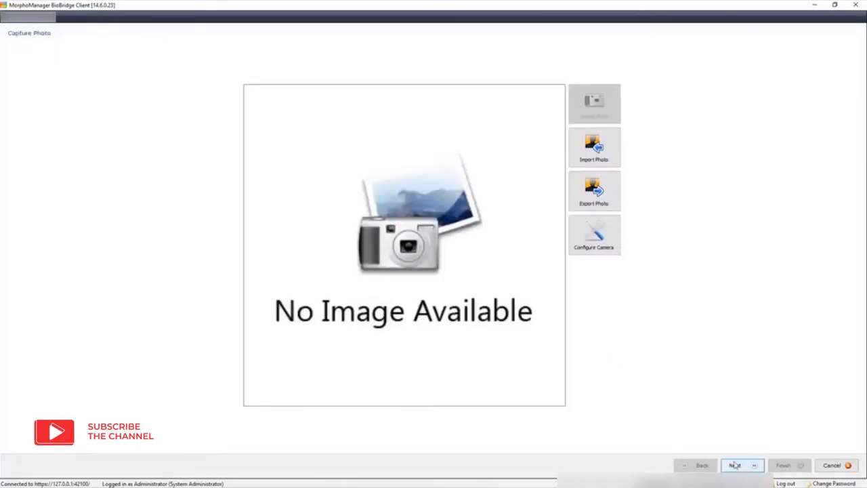
Skip the photo, enrol left index, left middle and right index fingers, then clear Security Desk tiles
{"action": "left_click", "coordinate": [734, 465]}
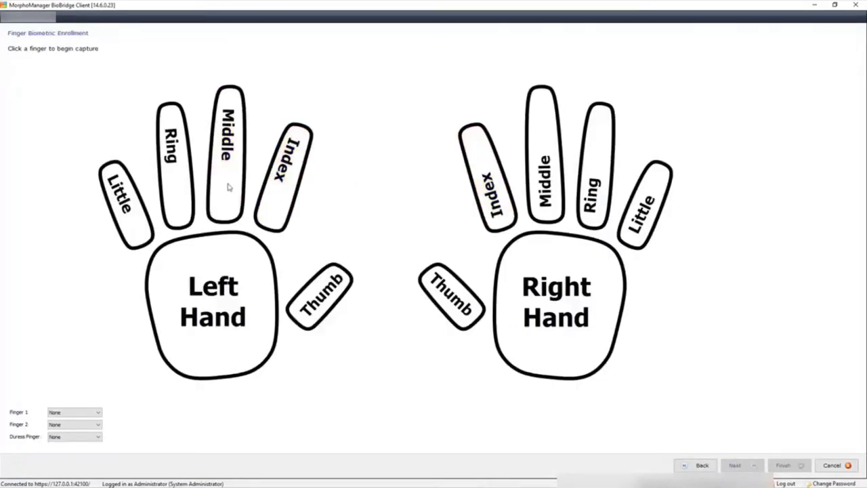
{"action": "left_click", "coordinate": [229, 184]}
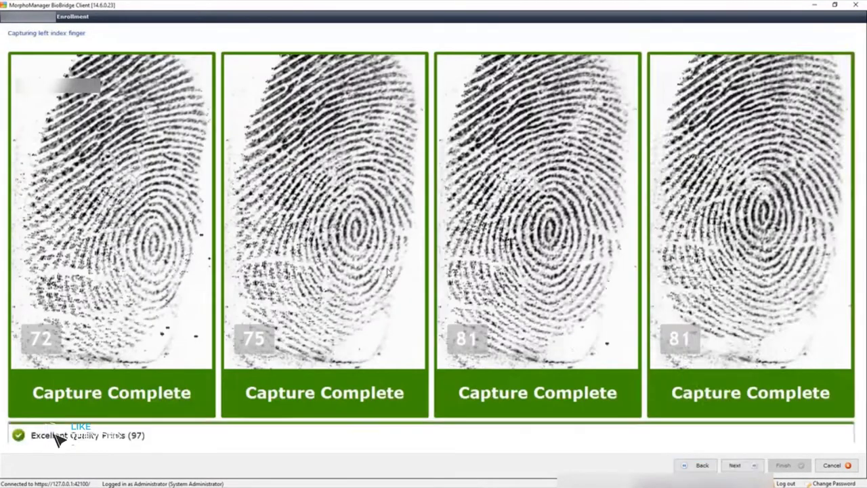
{"action": "left_click", "coordinate": [488, 177]}
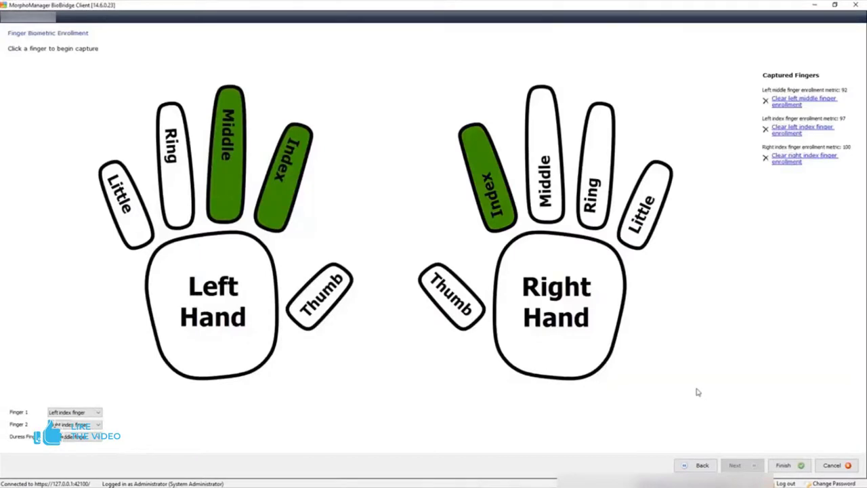
{"action": "left_click", "coordinate": [780, 463]}
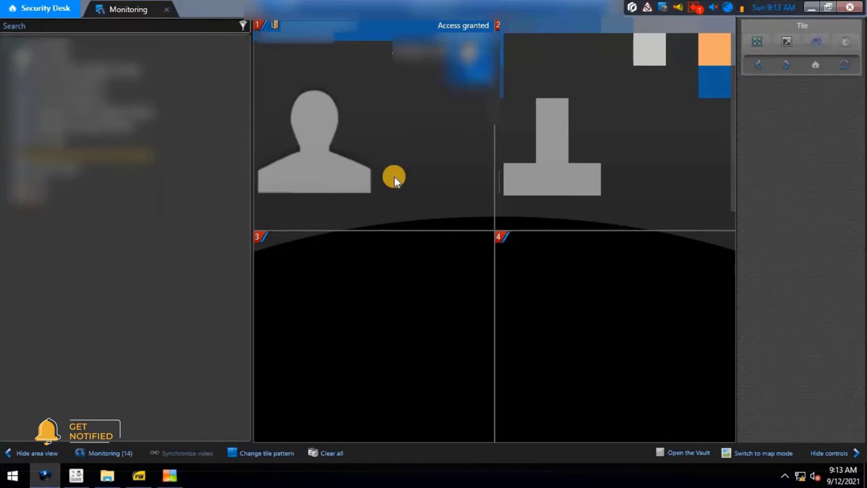
{"action": "left_click", "coordinate": [332, 455]}
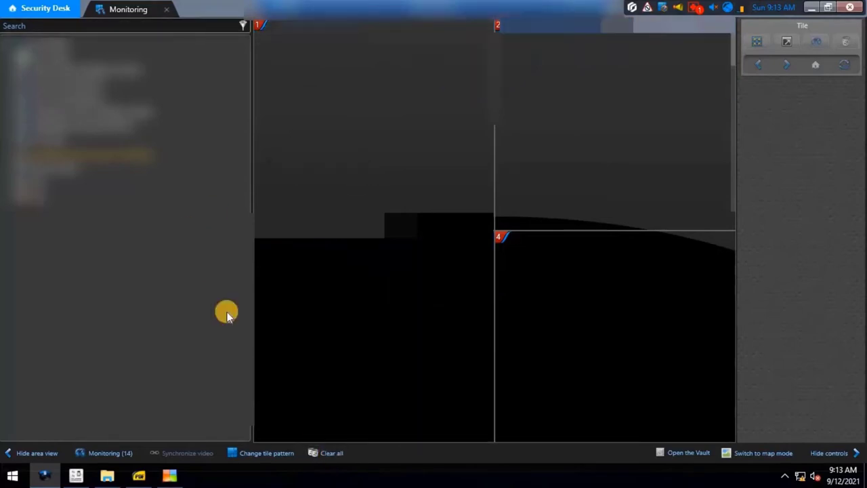